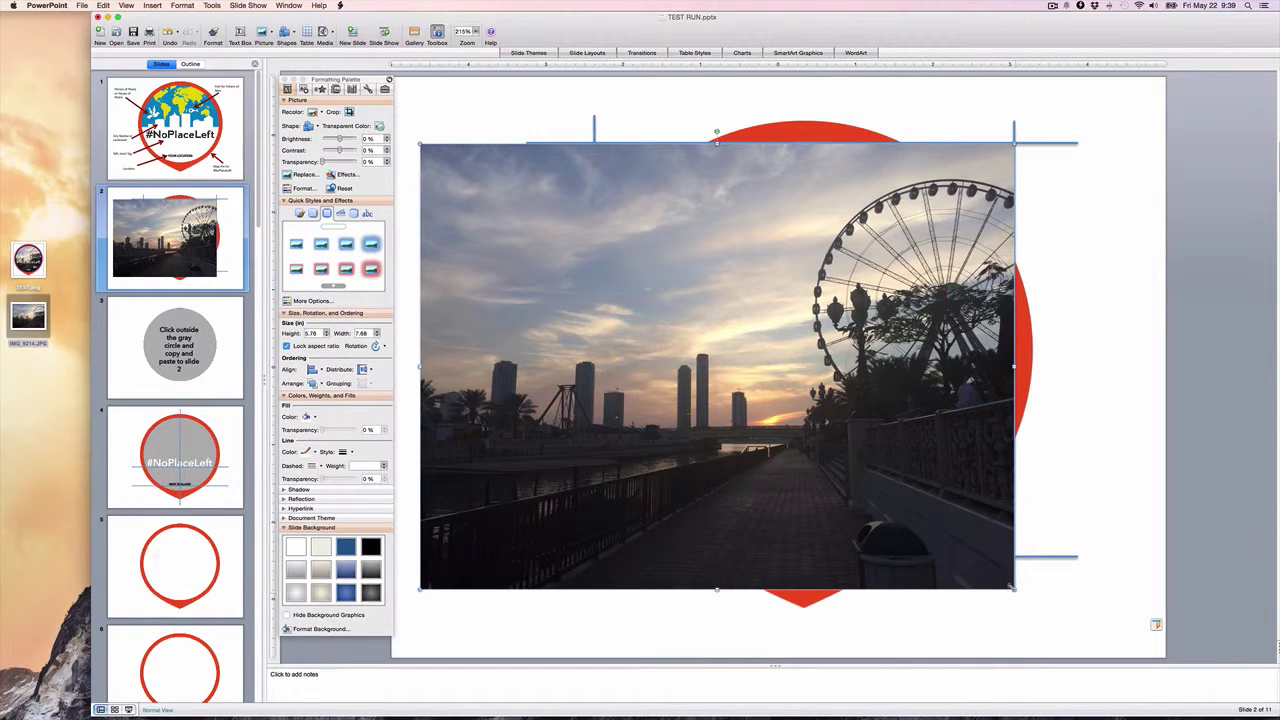
# - Resize the sunset photo on slide 2 to about 5.33 in high by 7.11 in wide, fitting the top, bottom and right guide lines
pyautogui.moveTo(1008, 568); pyautogui.dragTo(1007, 556)
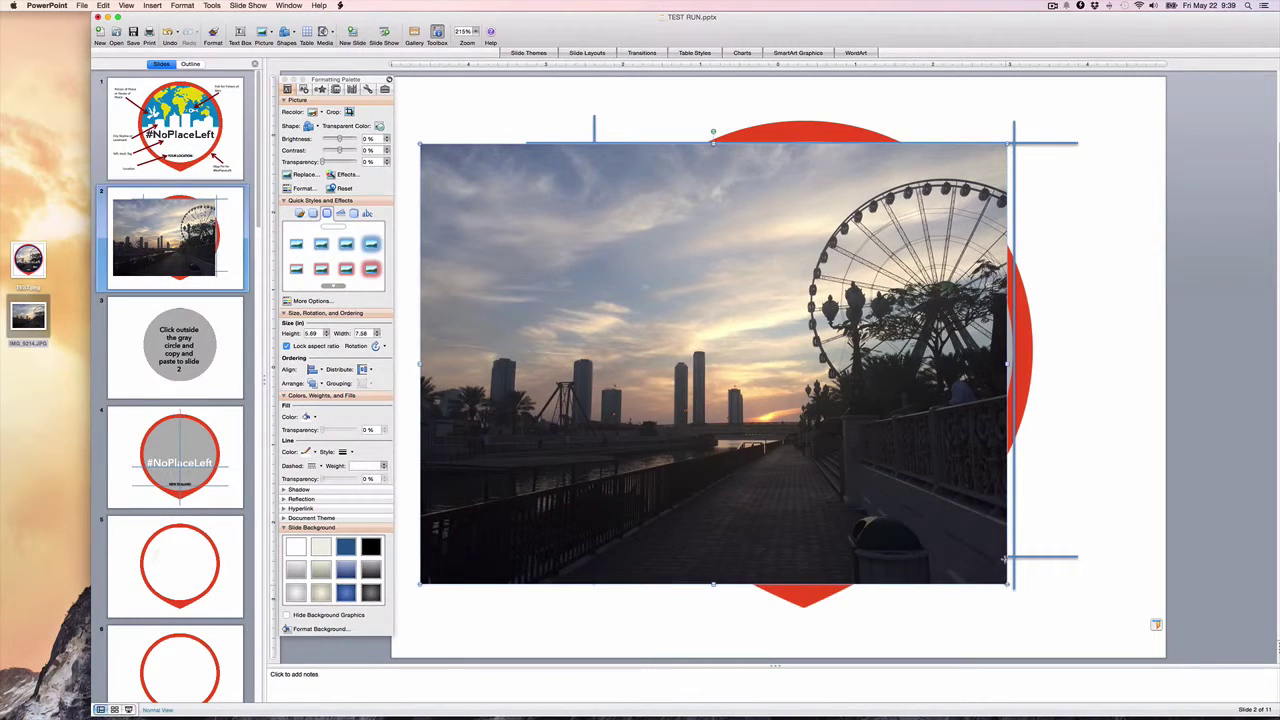
pyautogui.moveTo(1000, 548); pyautogui.dragTo(986, 546)
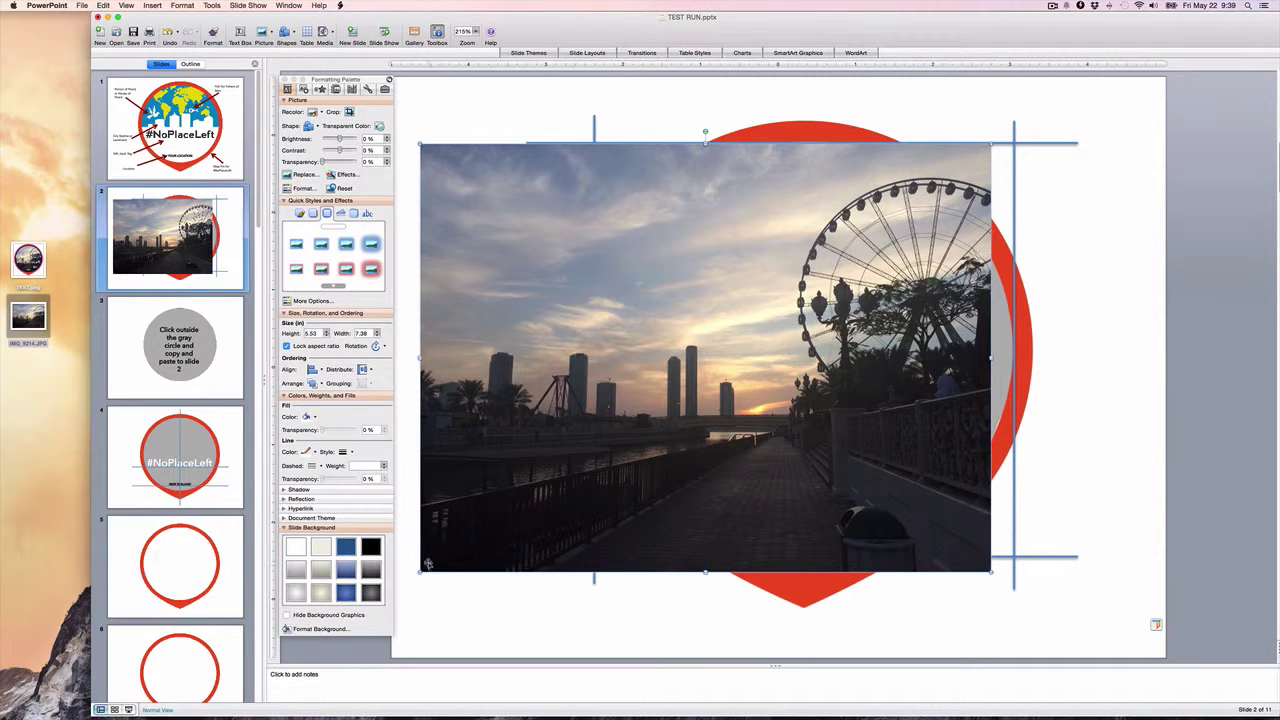
pyautogui.moveTo(504, 527); pyautogui.dragTo(504, 527)
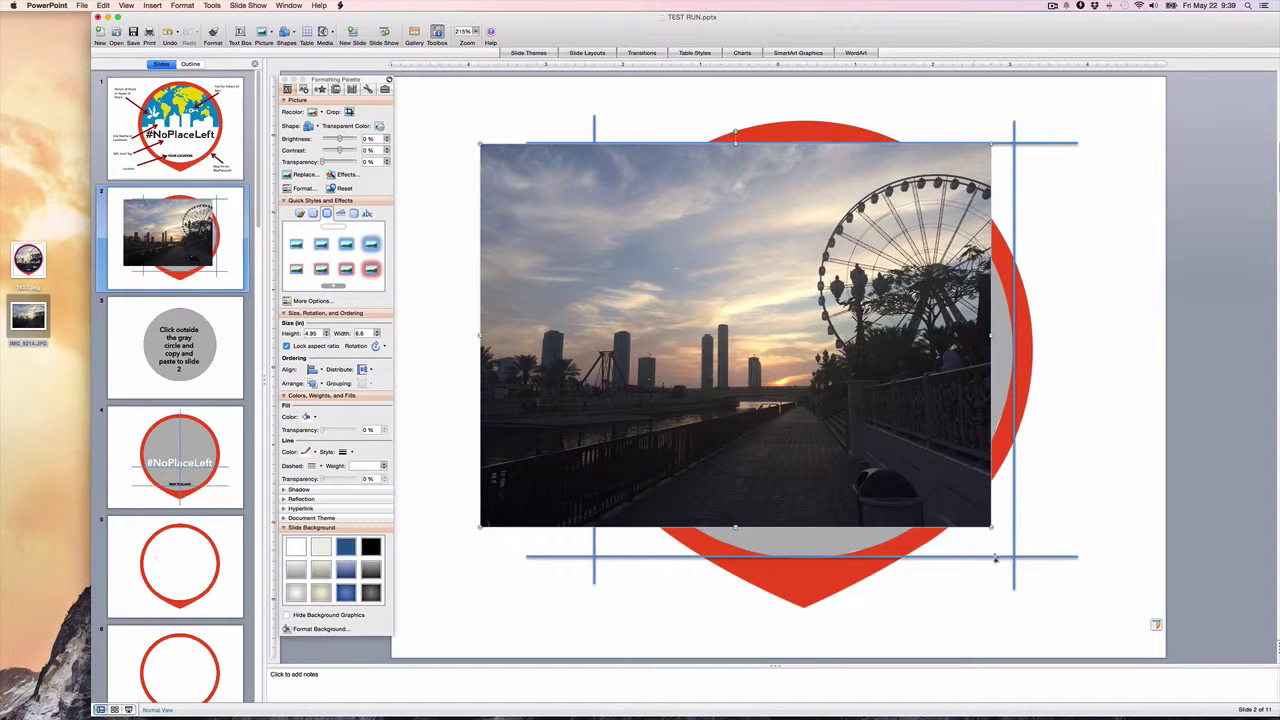
pyautogui.moveTo(1005, 545); pyautogui.dragTo(1010, 553)
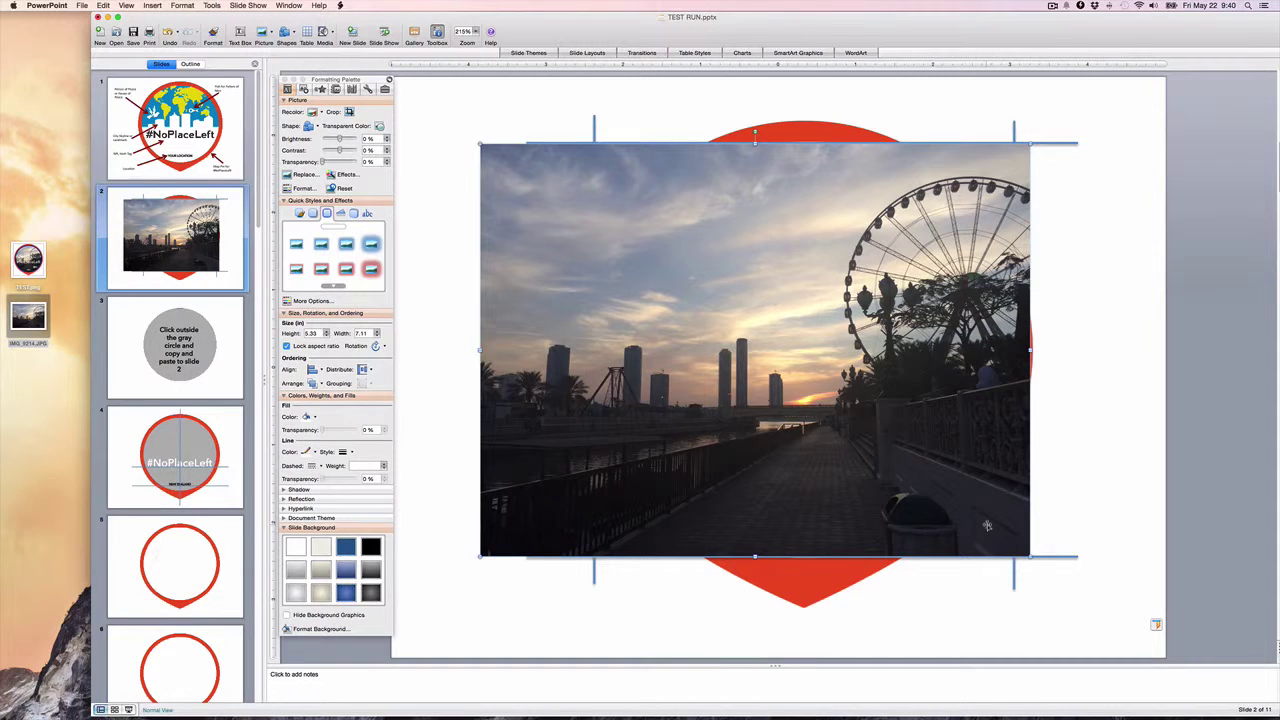
pyautogui.moveTo(986, 524)
pyautogui.mouseDown()
pyautogui.moveTo(962, 524)
pyautogui.moveTo(976, 524)
pyautogui.mouseUp()
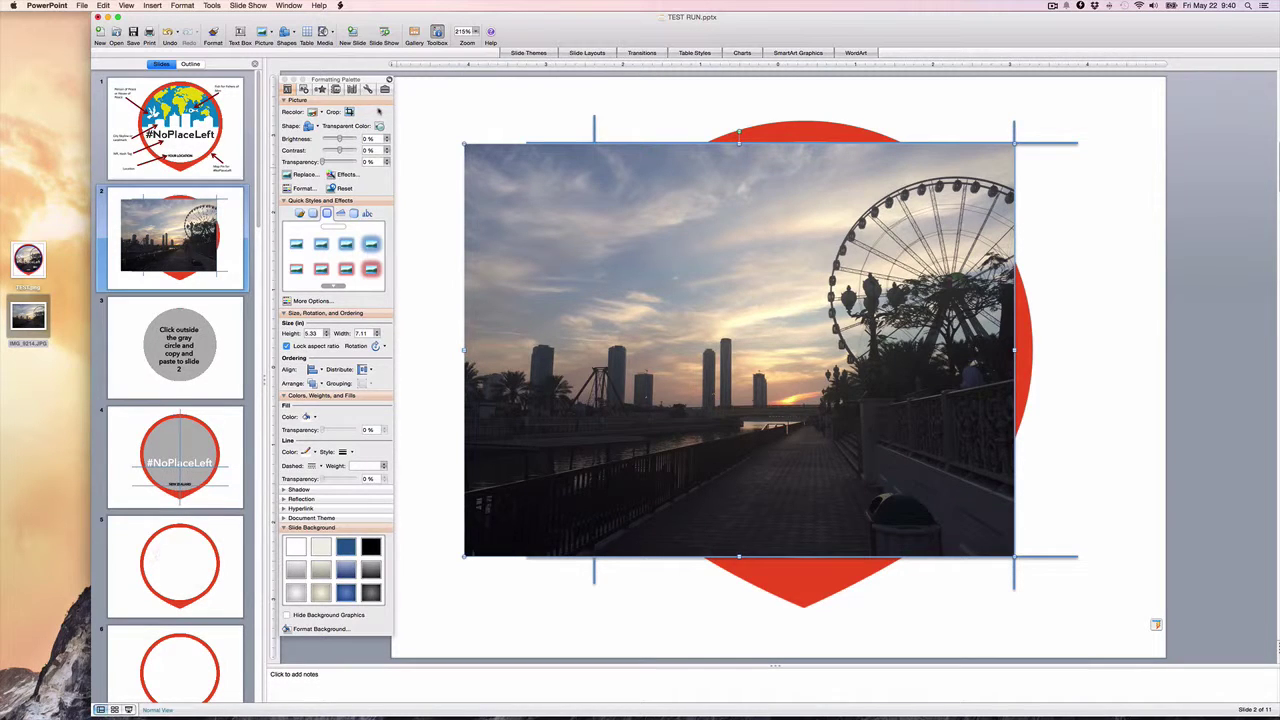
# - Crop the photo's left side to the left guide line, about 5.43 in wide, and delete the blue guide lines
pyautogui.click(349, 111)
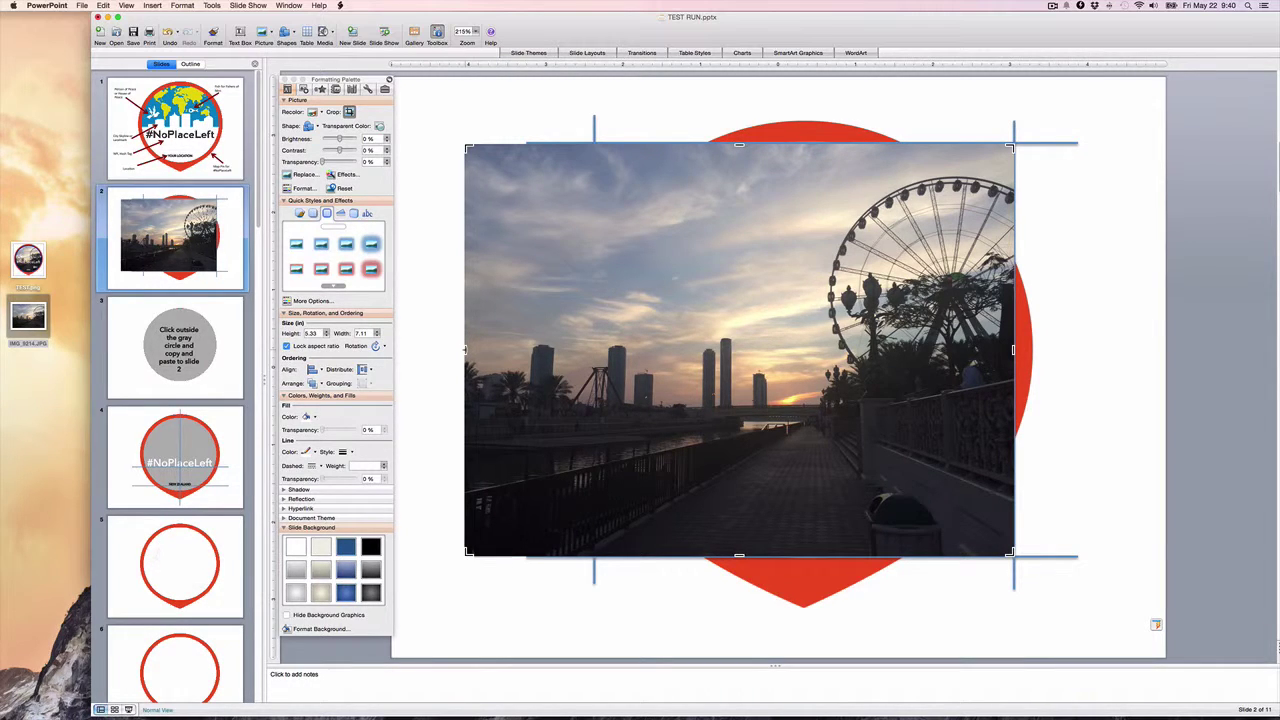
pyautogui.moveTo(467, 350); pyautogui.dragTo(596, 336)
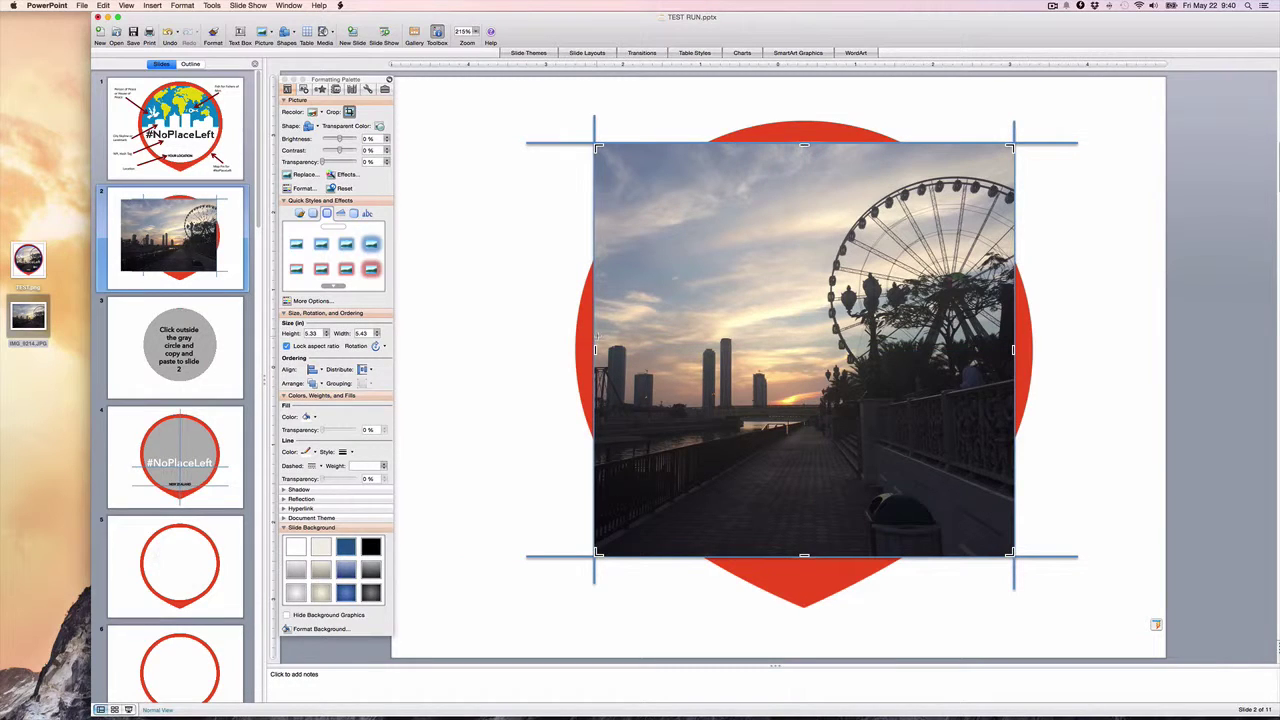
pyautogui.click(465, 244)
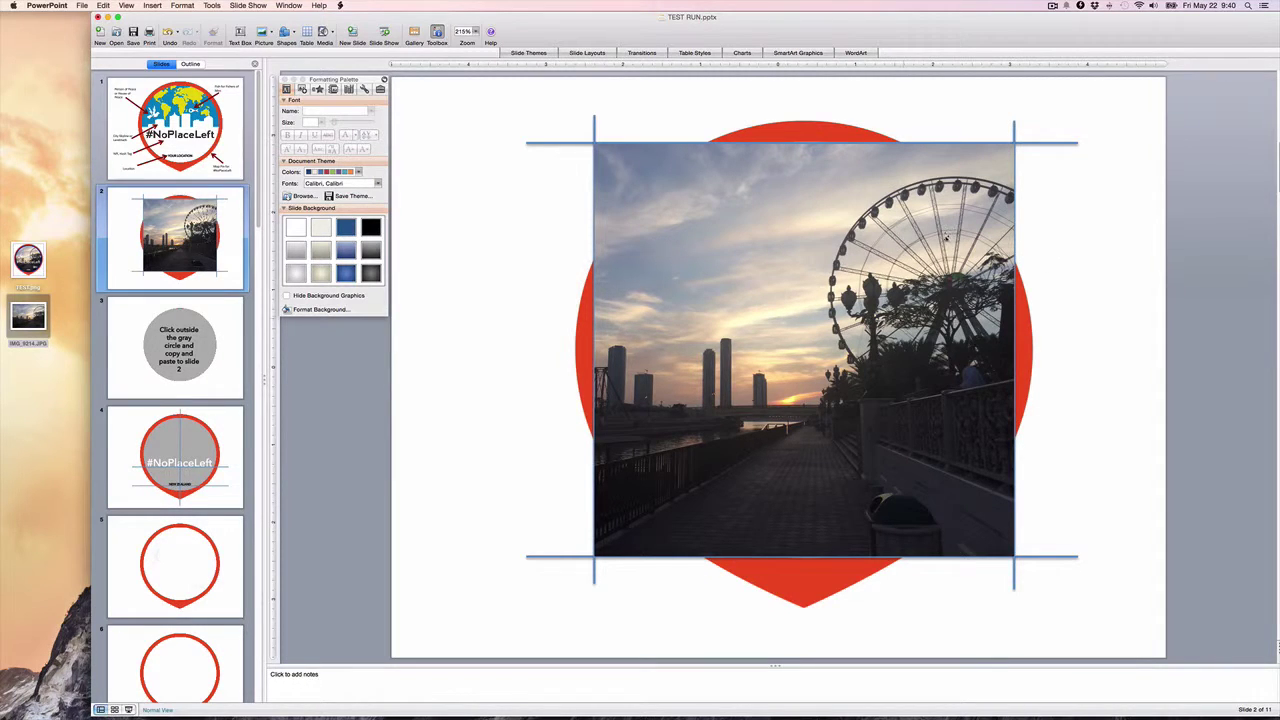
pyautogui.click(1053, 144)
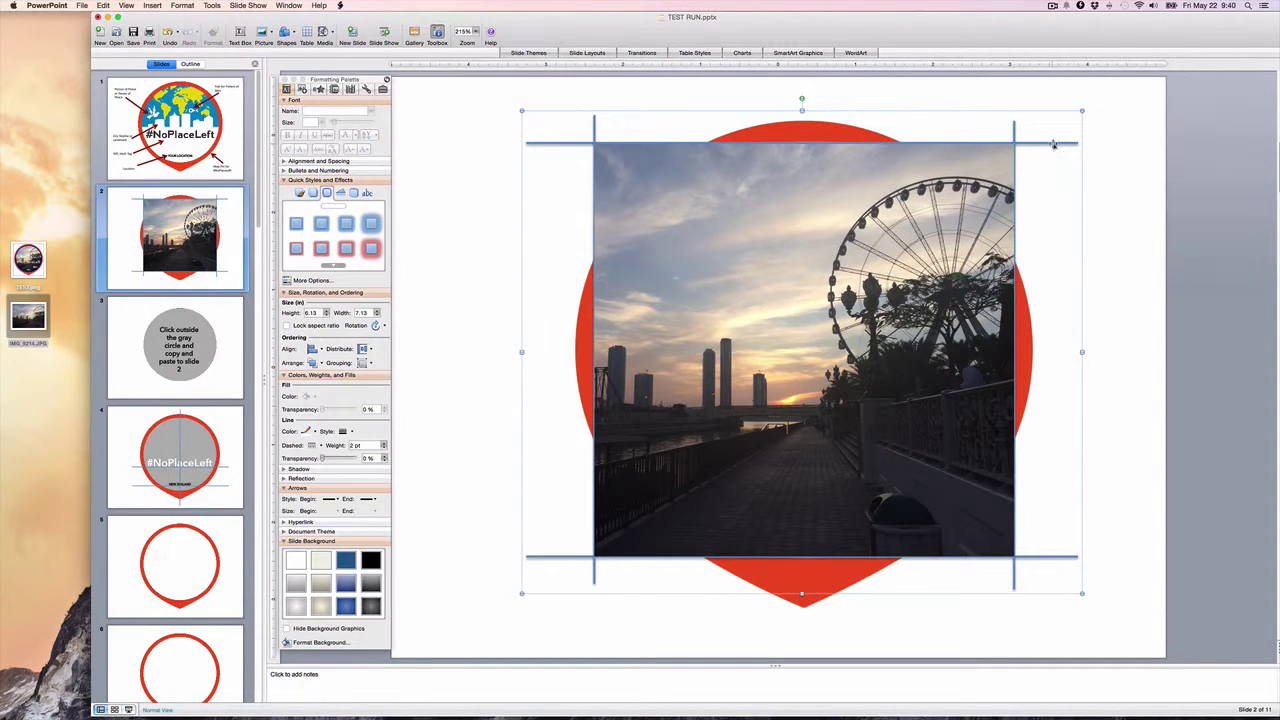
pyautogui.click(1053, 144)
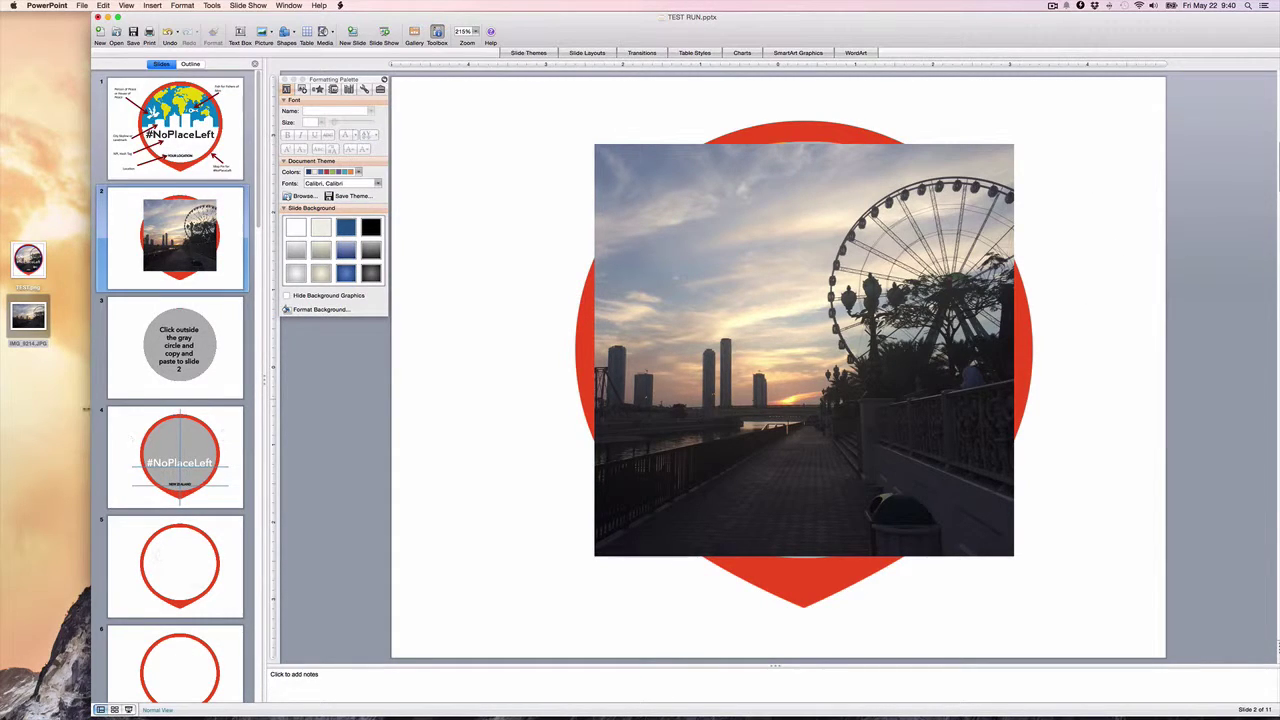
# - Copy the picture surrounding the gray circle on slide 3 and paste it over the photo on slide 2
pyautogui.click(127, 380)
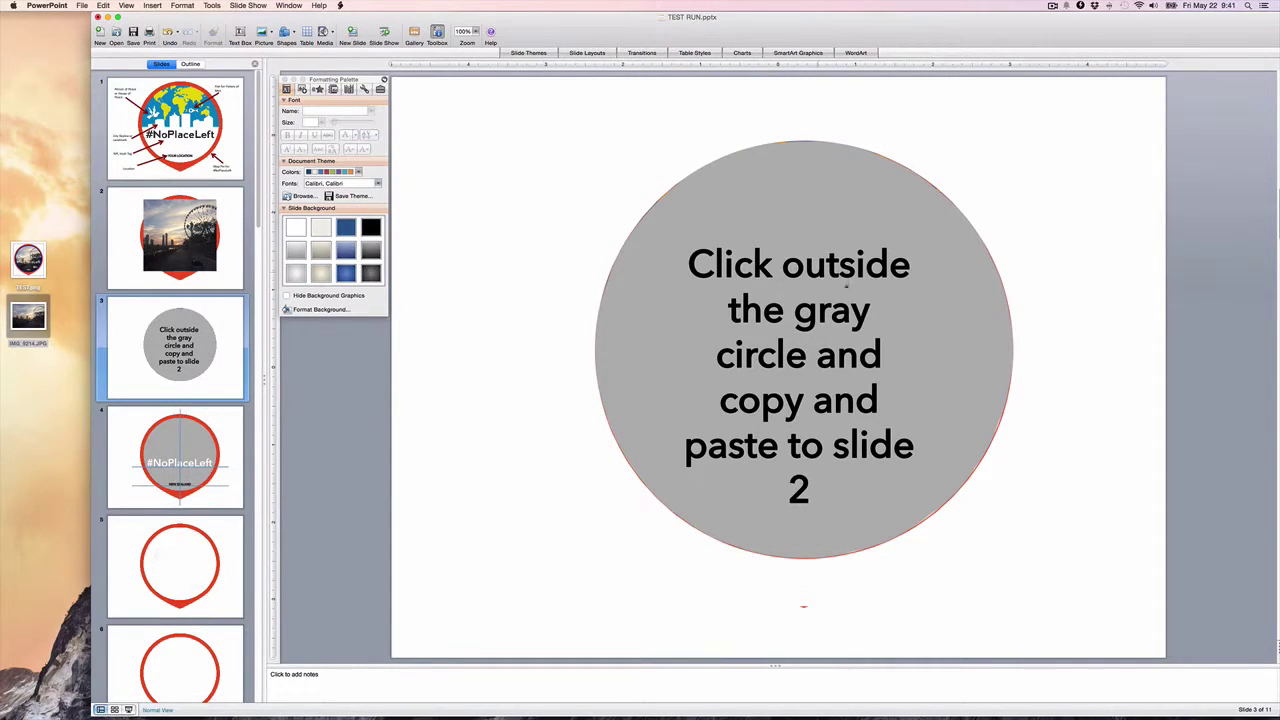
pyautogui.click(613, 195)
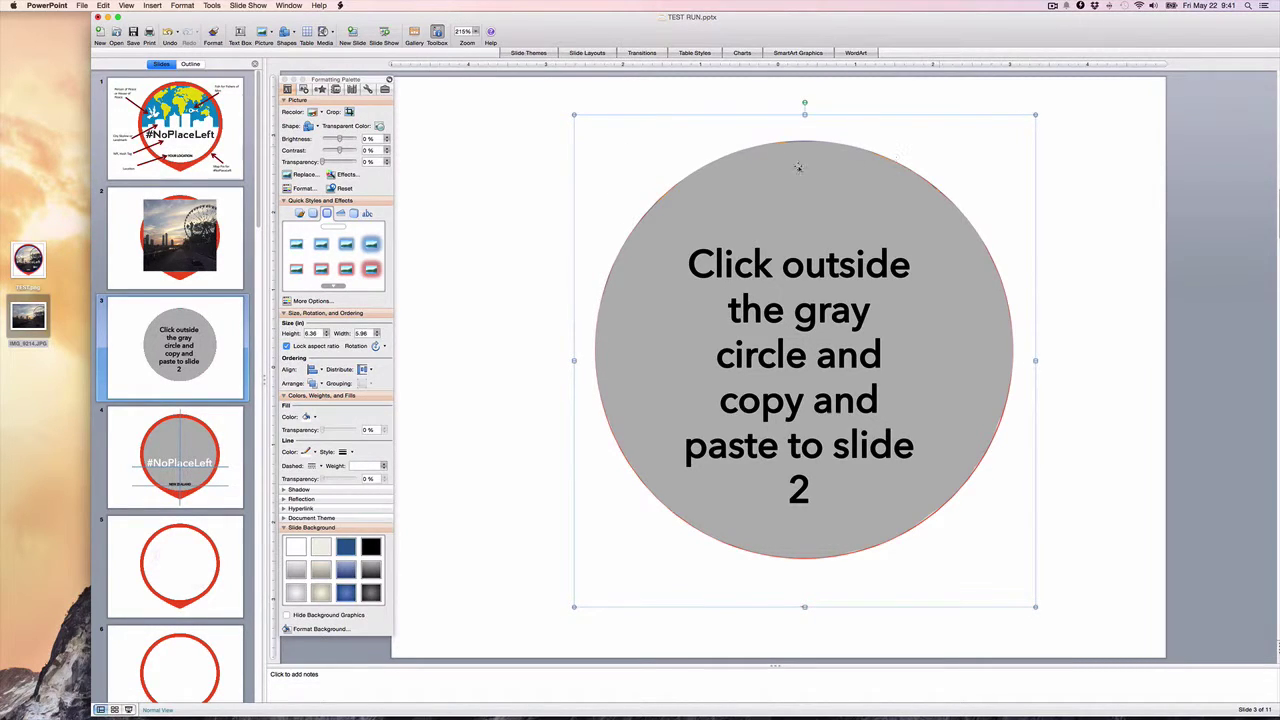
pyautogui.rightClick(636, 165)
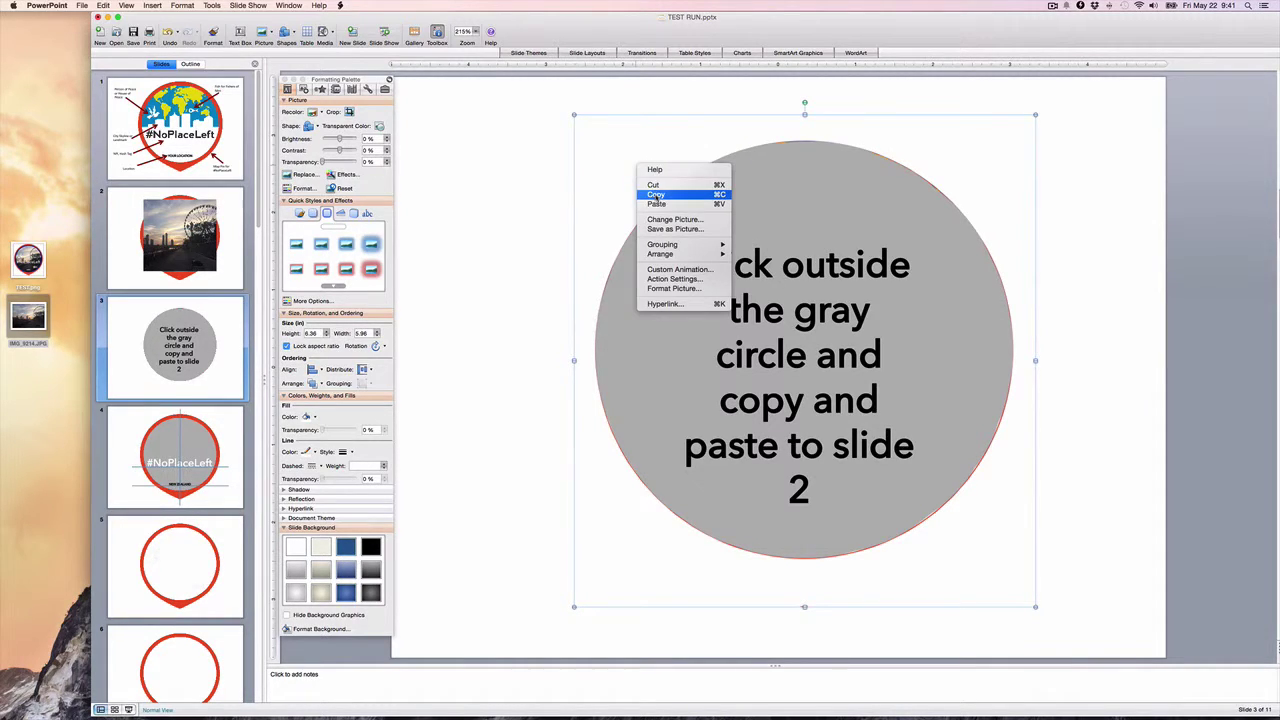
pyautogui.click(656, 196)
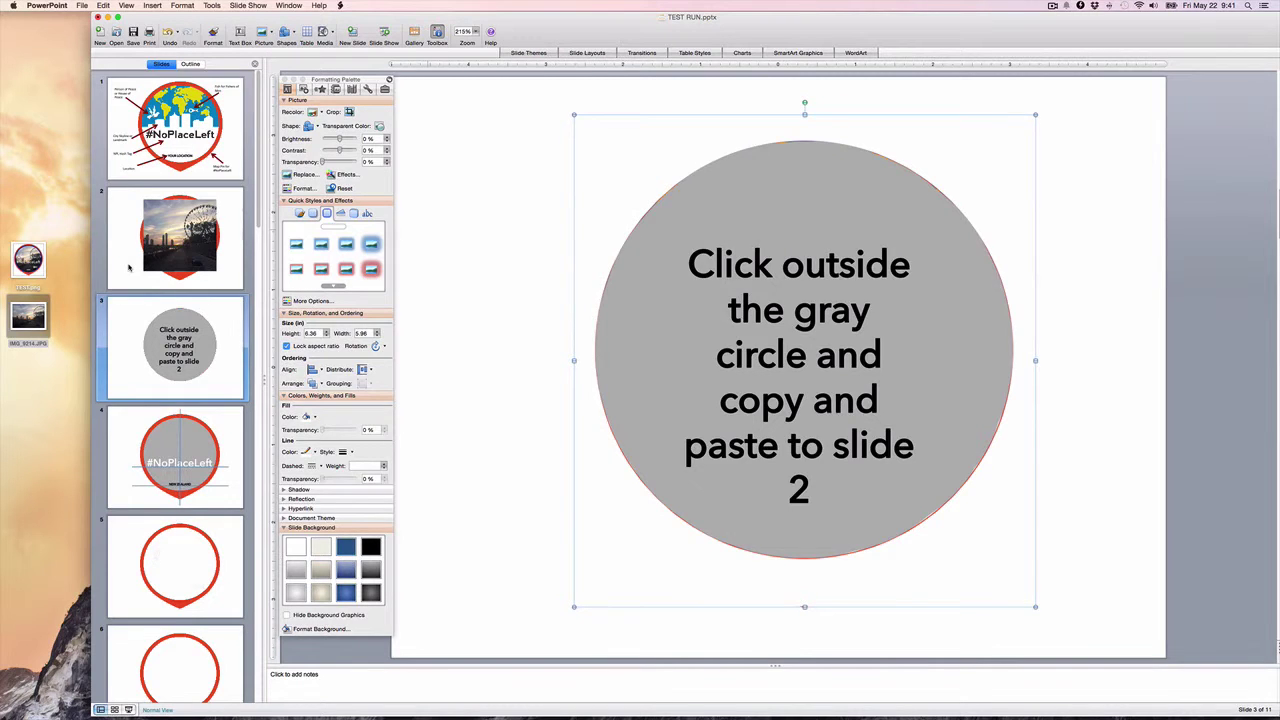
pyautogui.click(128, 267)
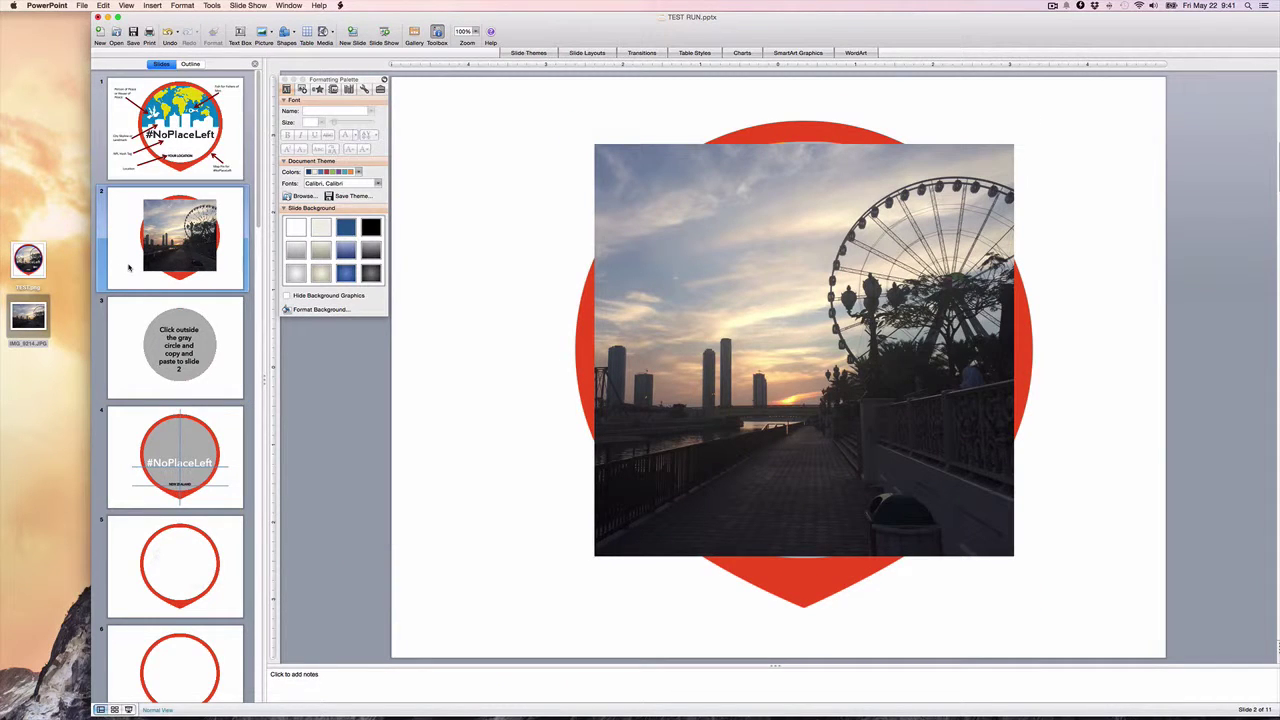
pyautogui.rightClick(435, 231)
pyautogui.click(458, 275)
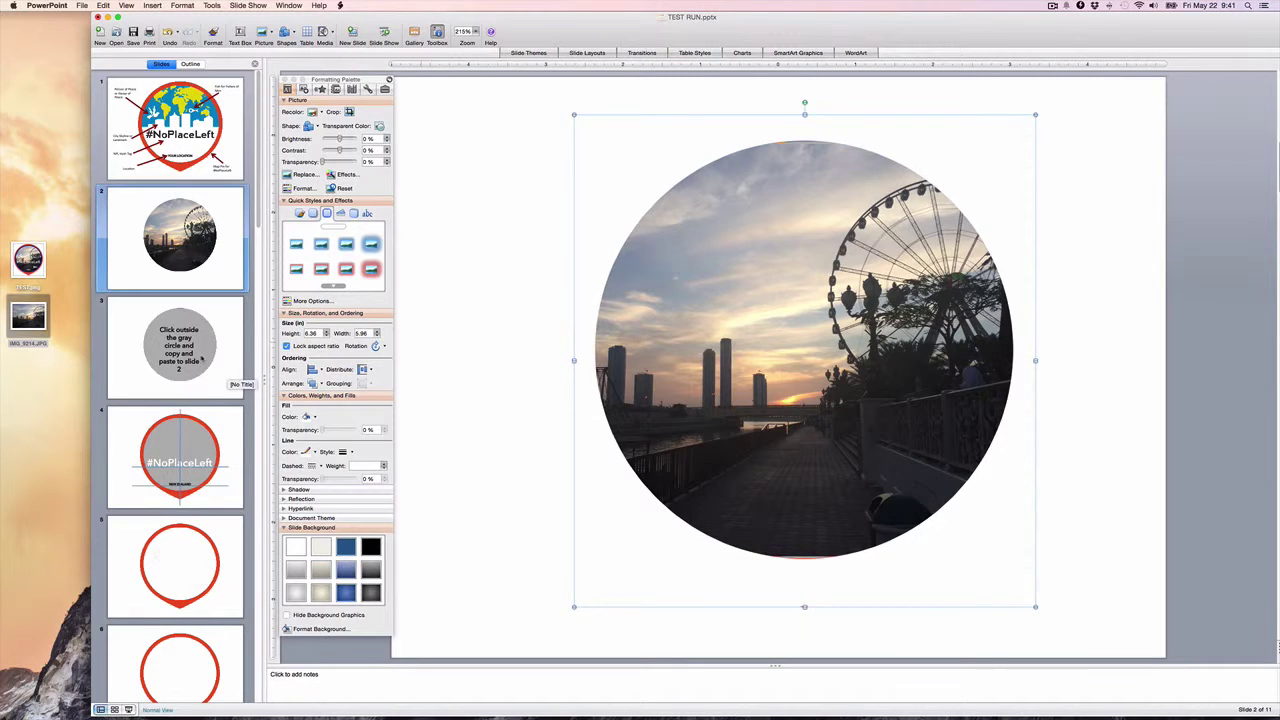
# - Copy the #NoPlaceLeft text box from slide 4 and paste it over the photo on slide 2
pyautogui.click(134, 426)
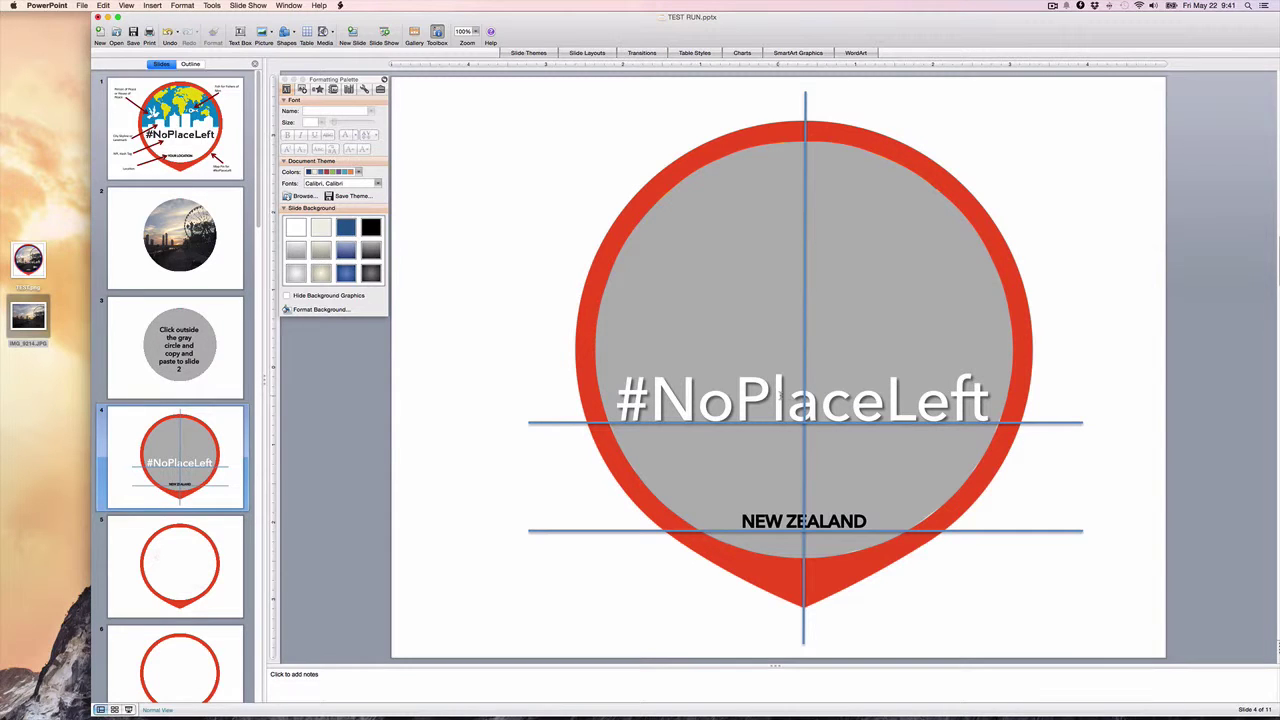
pyautogui.click(782, 395)
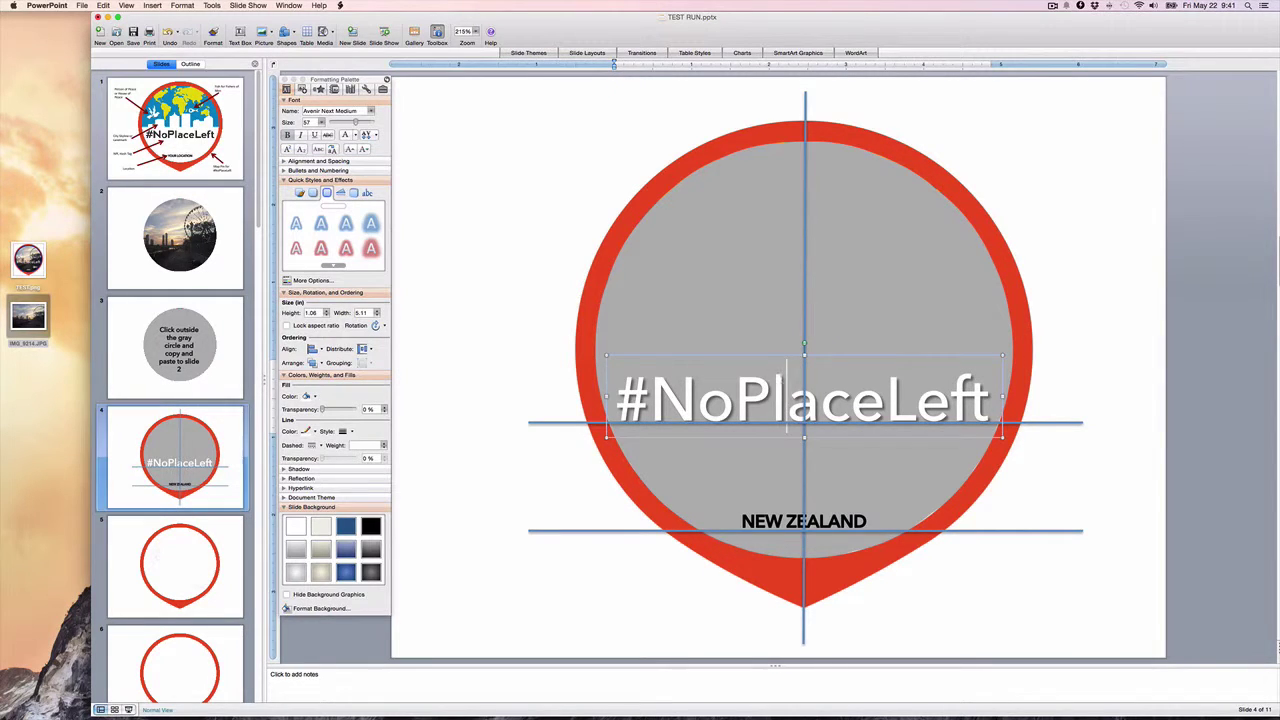
pyautogui.click(784, 355)
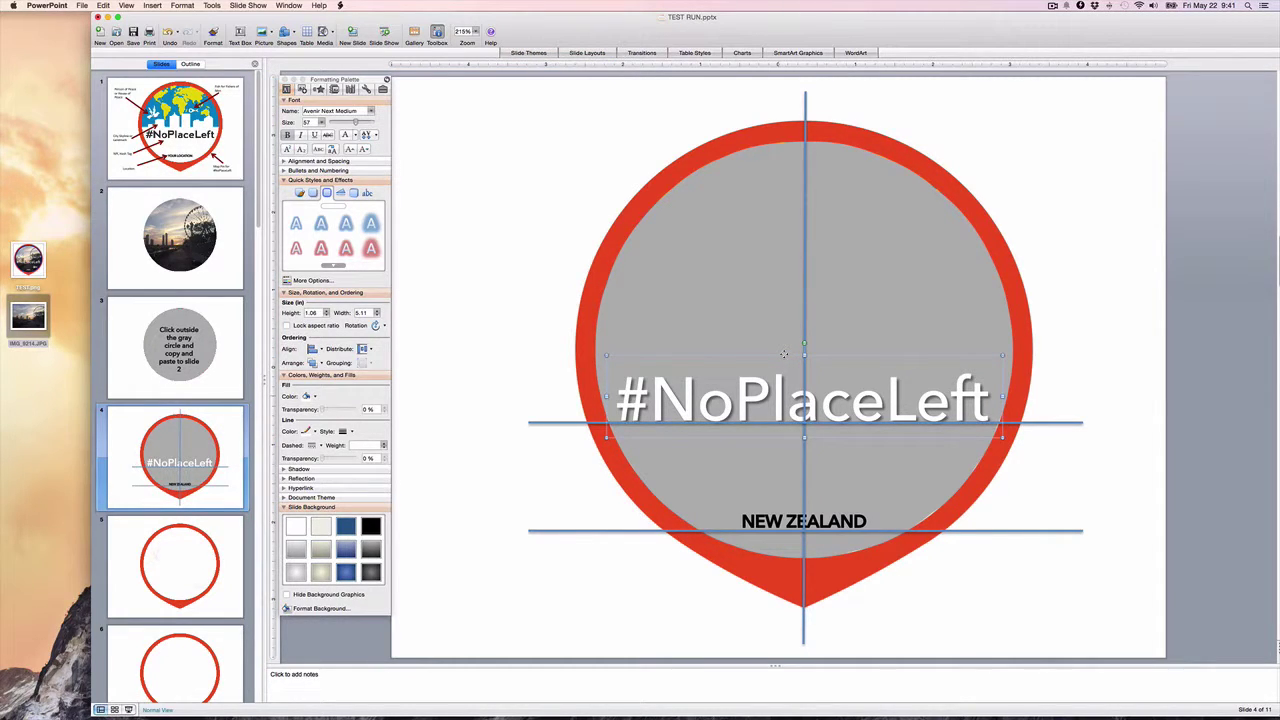
pyautogui.rightClick(784, 355)
pyautogui.click(801, 383)
pyautogui.click(230, 244)
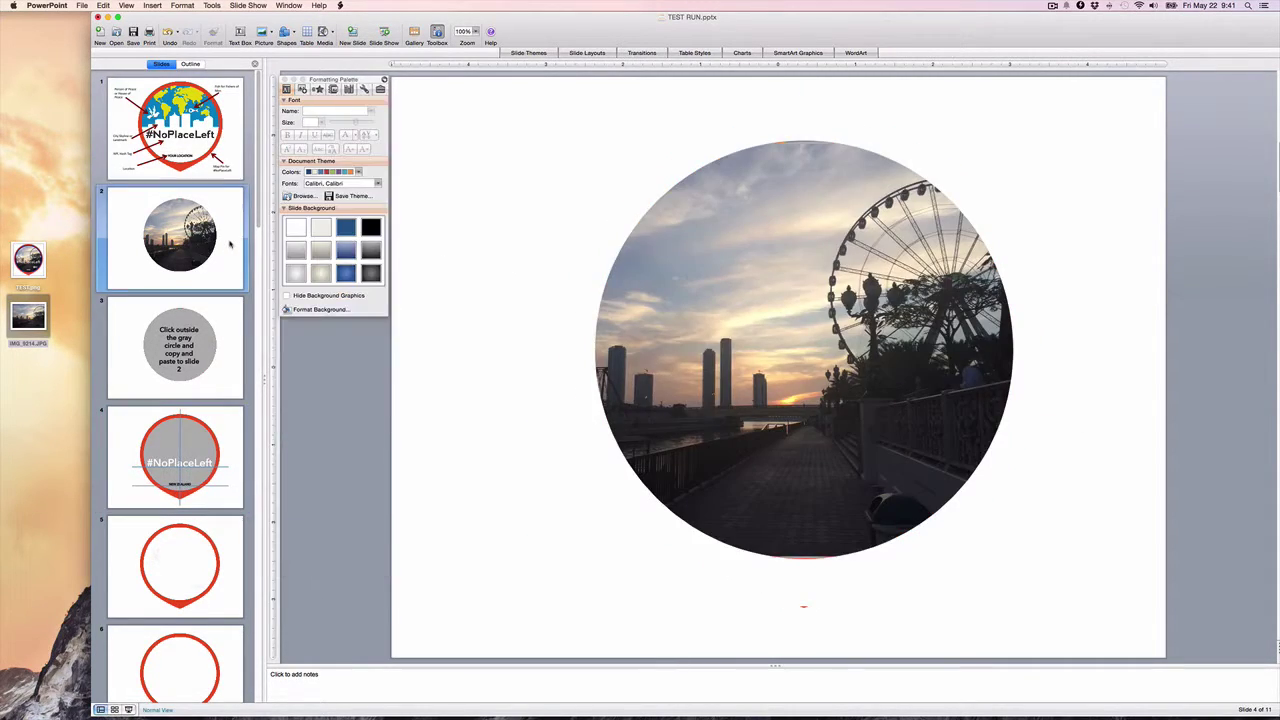
pyautogui.rightClick(495, 186)
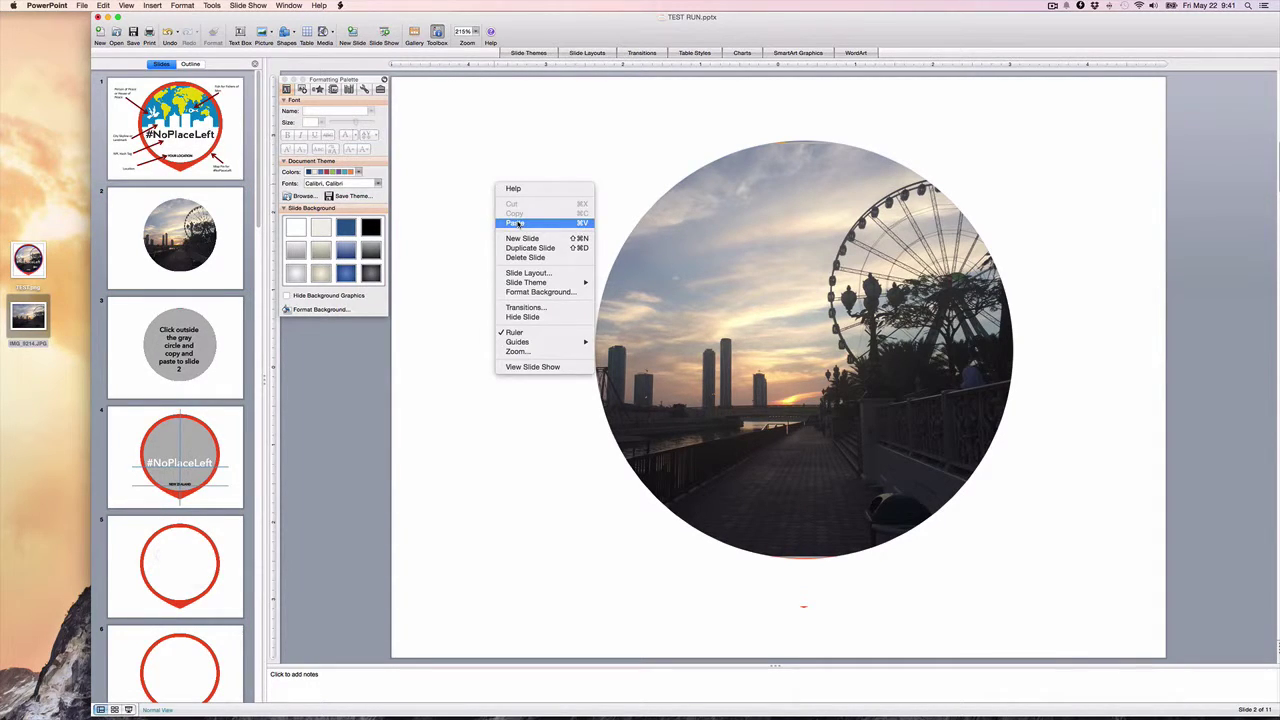
pyautogui.click(515, 223)
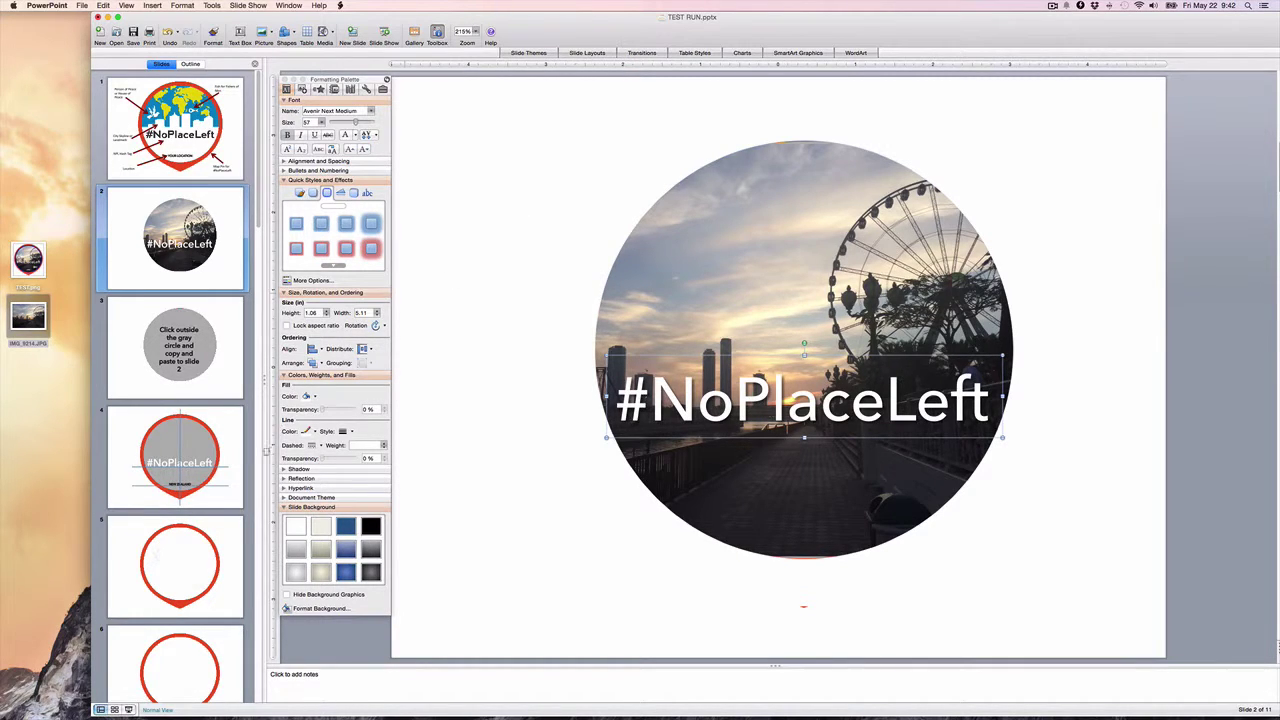
# - Copy the NEW ZEALAND text box from slide 4 and paste it onto slide 2
pyautogui.click(236, 490)
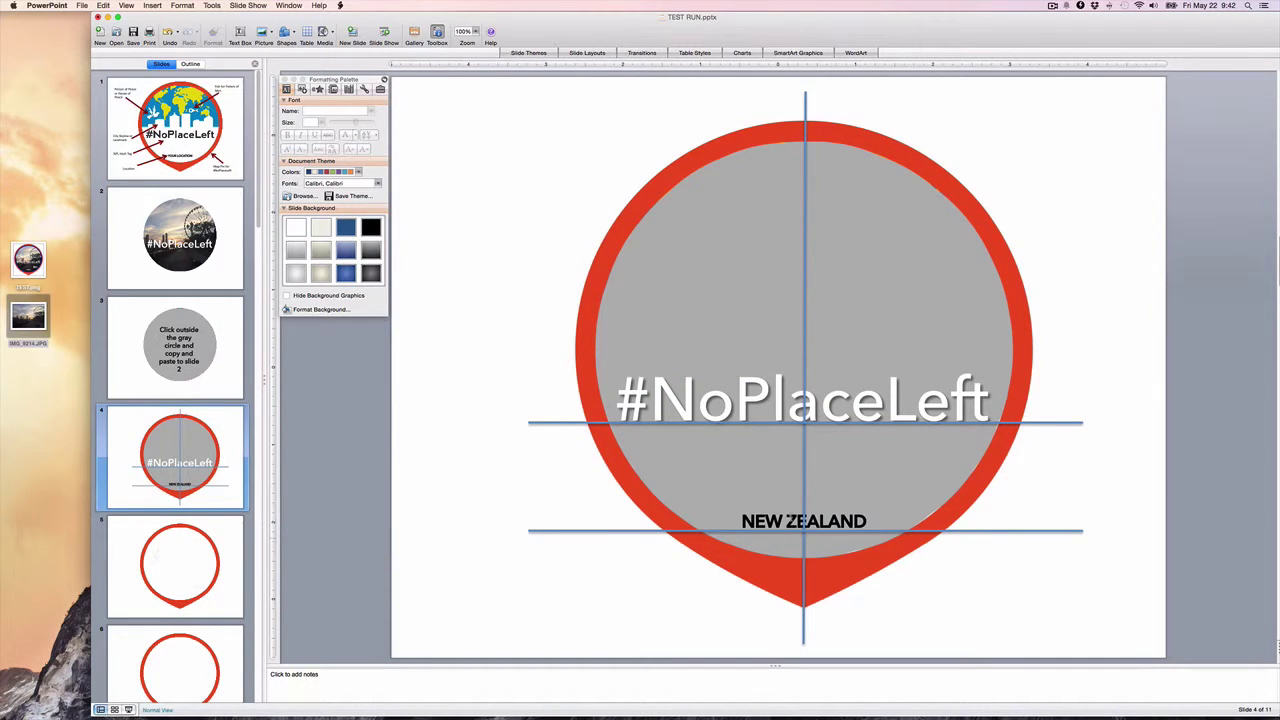
pyautogui.click(788, 520)
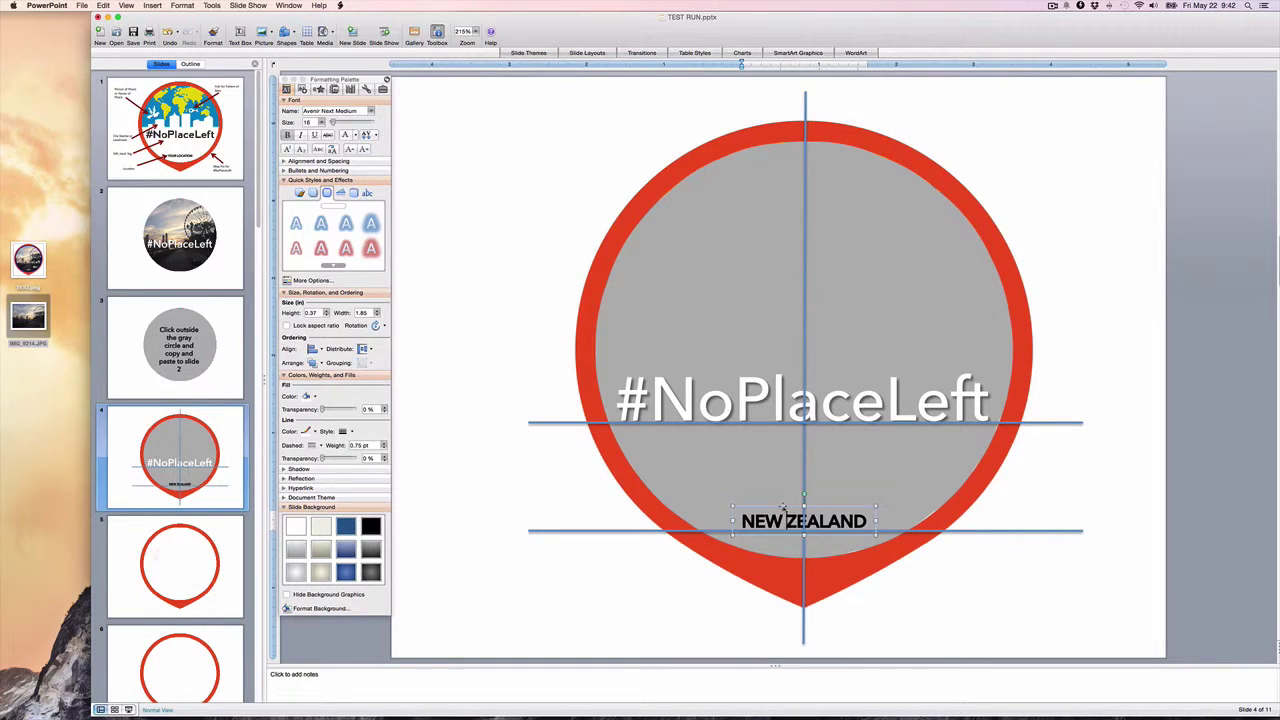
pyautogui.rightClick(784, 507)
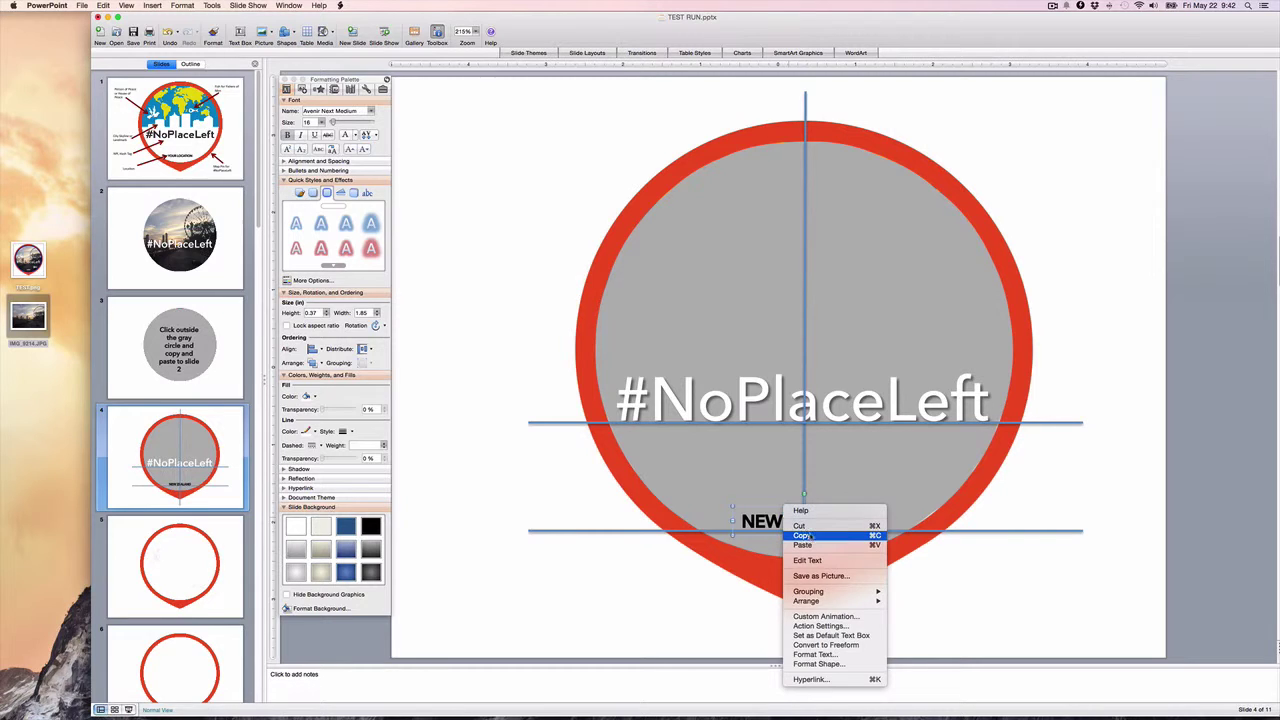
pyautogui.click(803, 537)
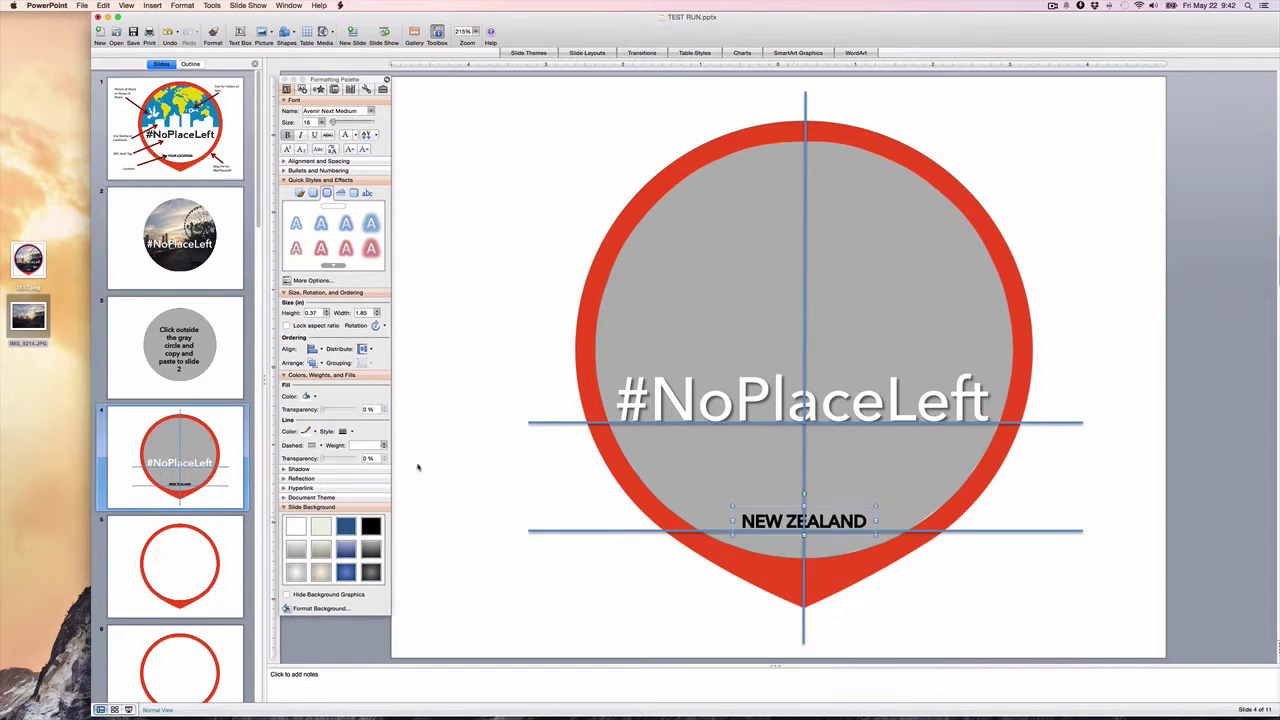
pyautogui.click(163, 268)
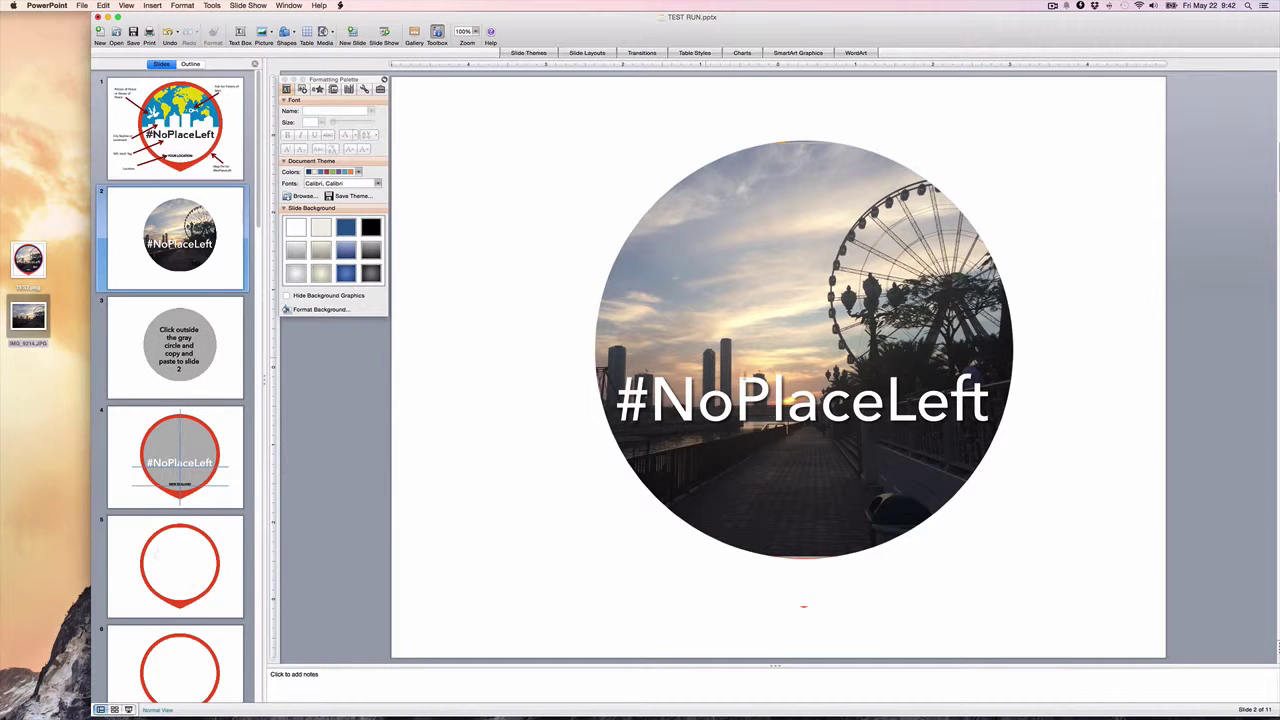
pyautogui.rightClick(541, 420)
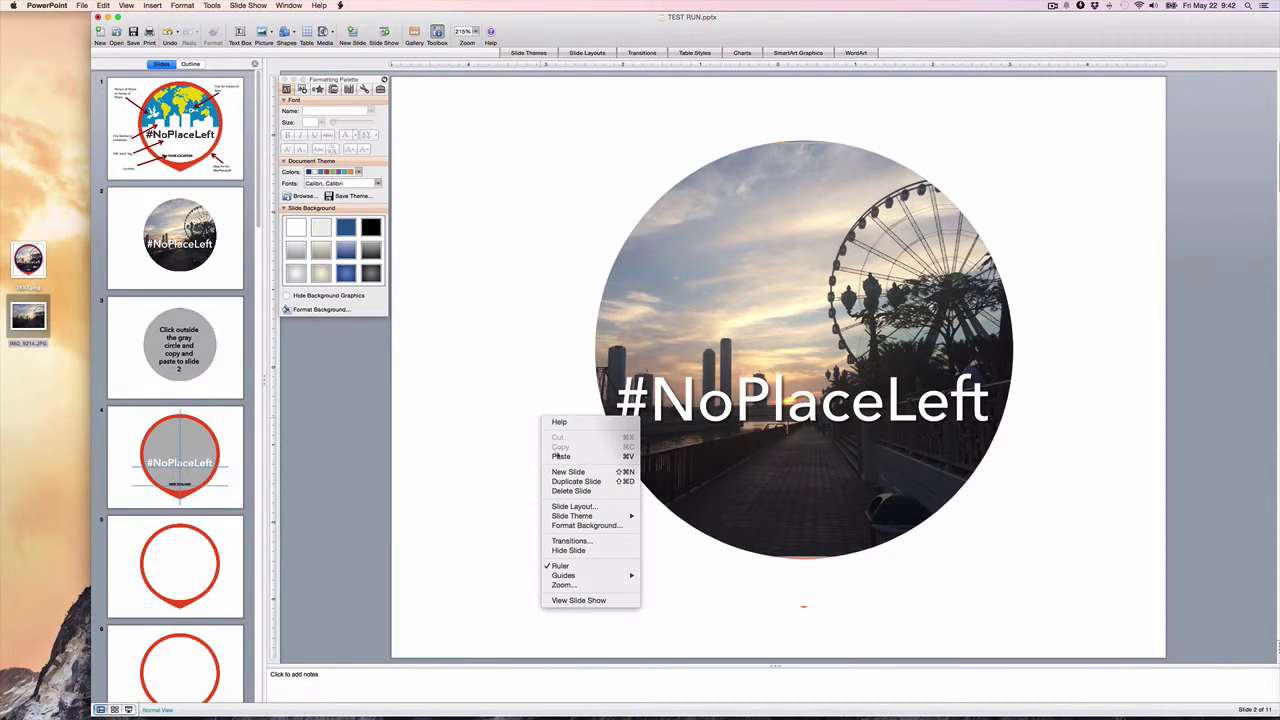
pyautogui.click(558, 456)
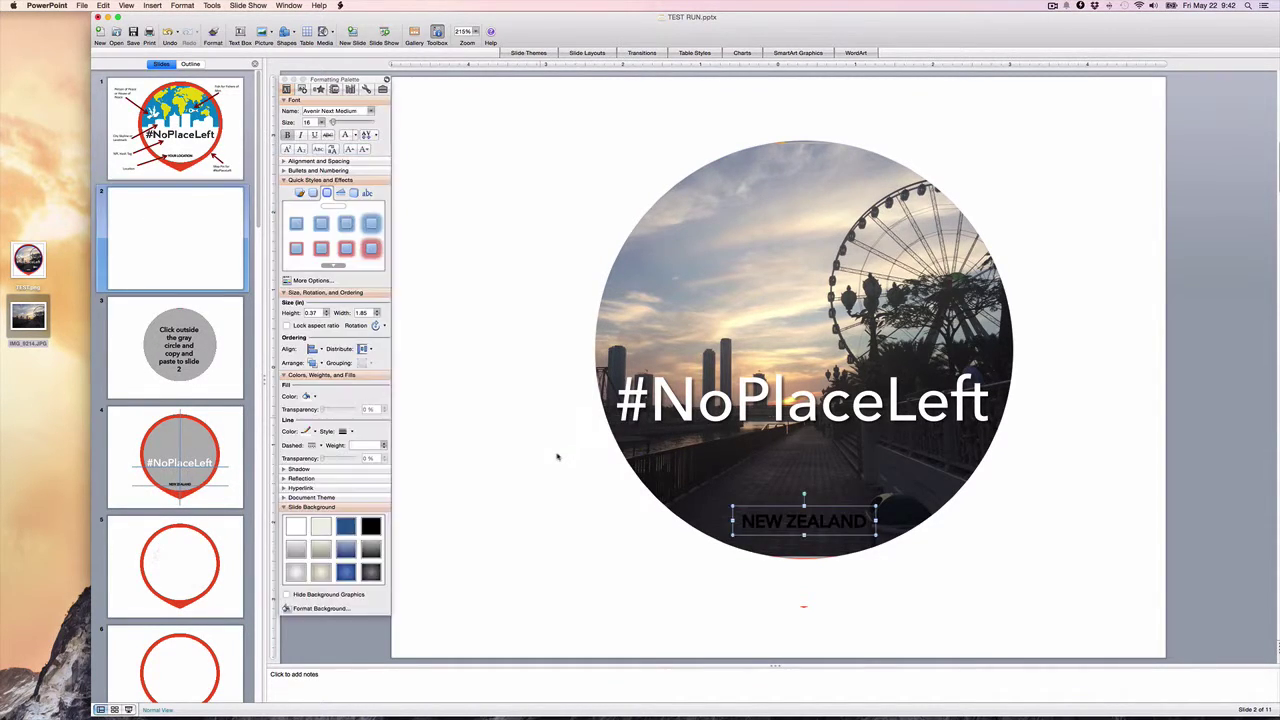
# - Set the font colour and outline colour of the NEW ZEALAND text on slide 2 to white
pyautogui.click(868, 520)
pyautogui.moveTo(868, 520); pyautogui.dragTo(738, 521)
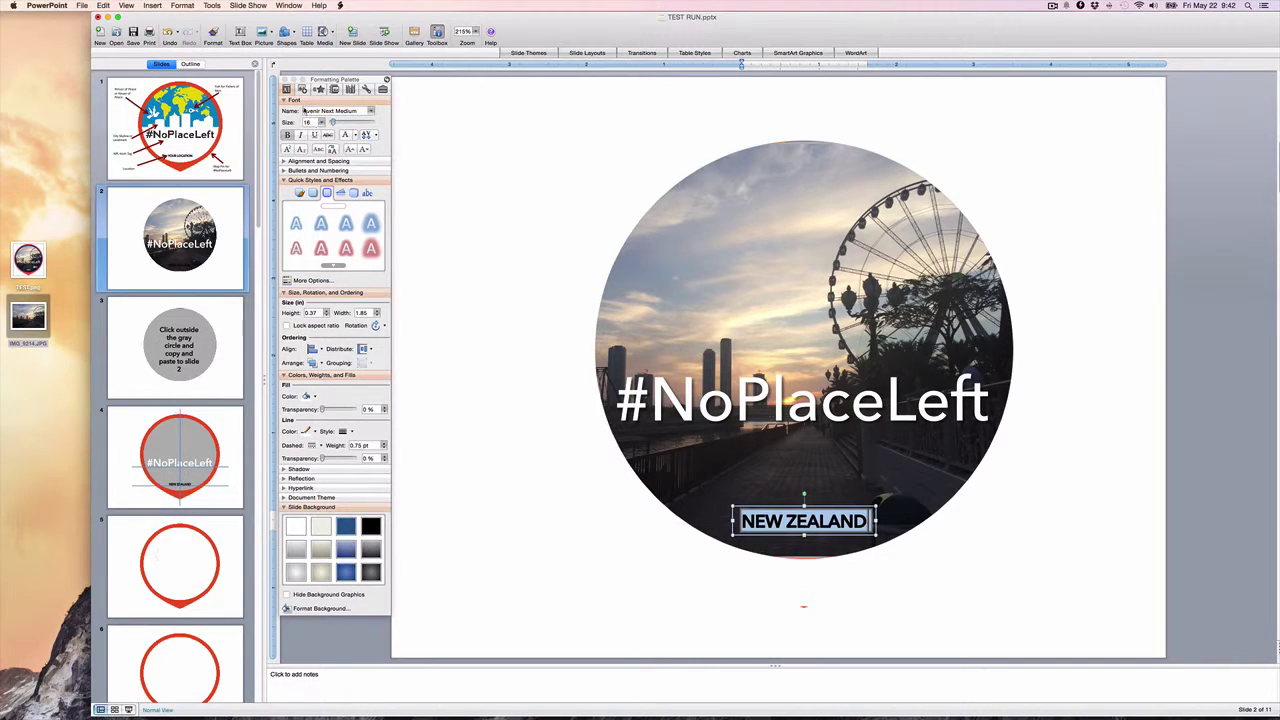
pyautogui.click(346, 135)
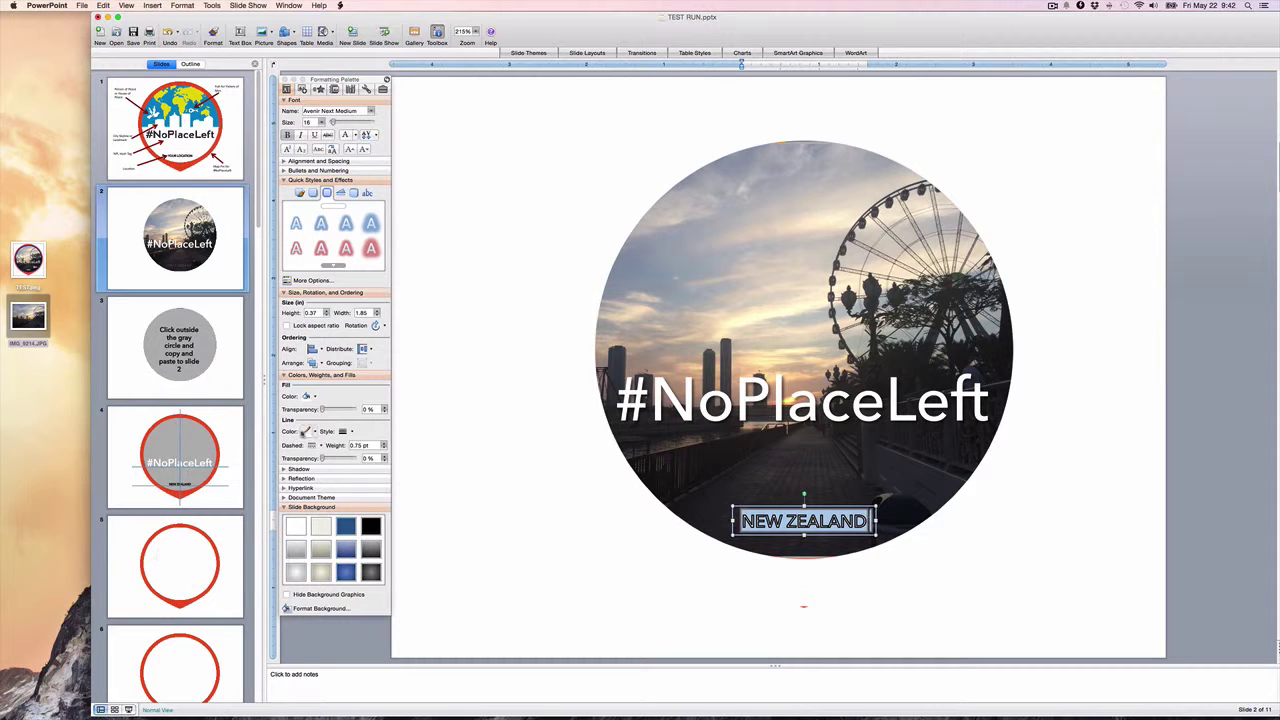
pyautogui.click(306, 431)
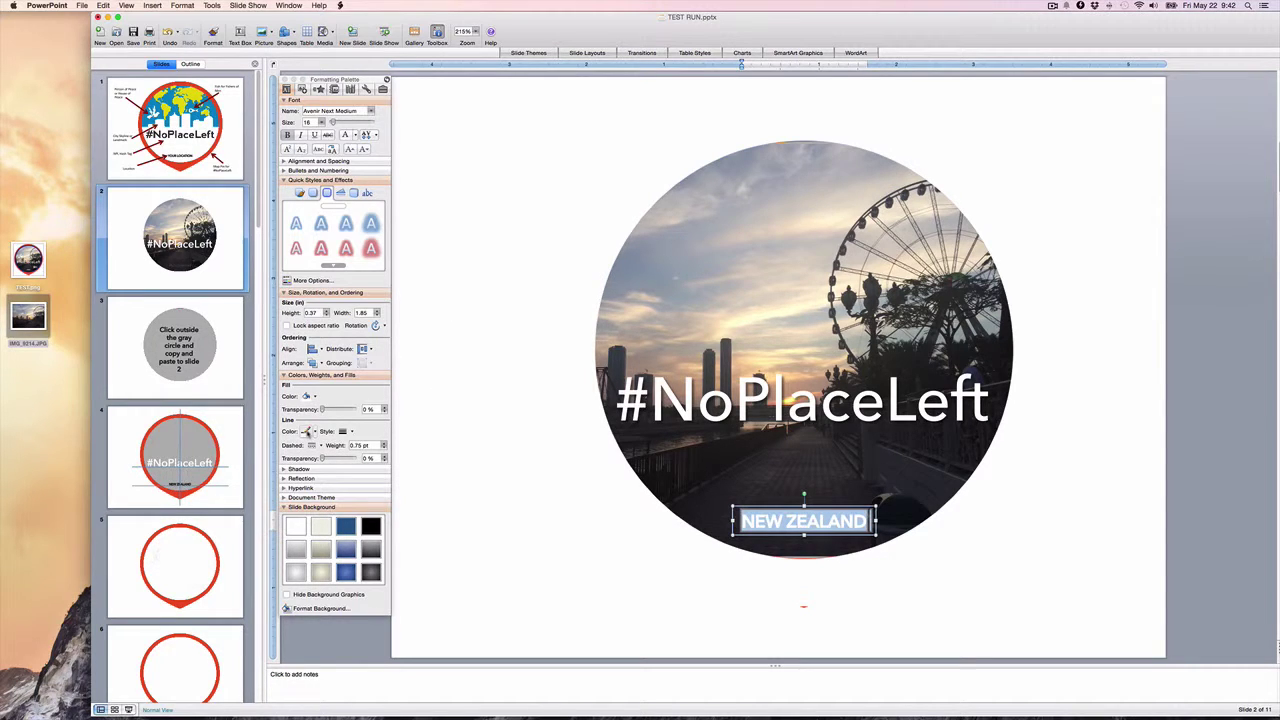
pyautogui.click(534, 563)
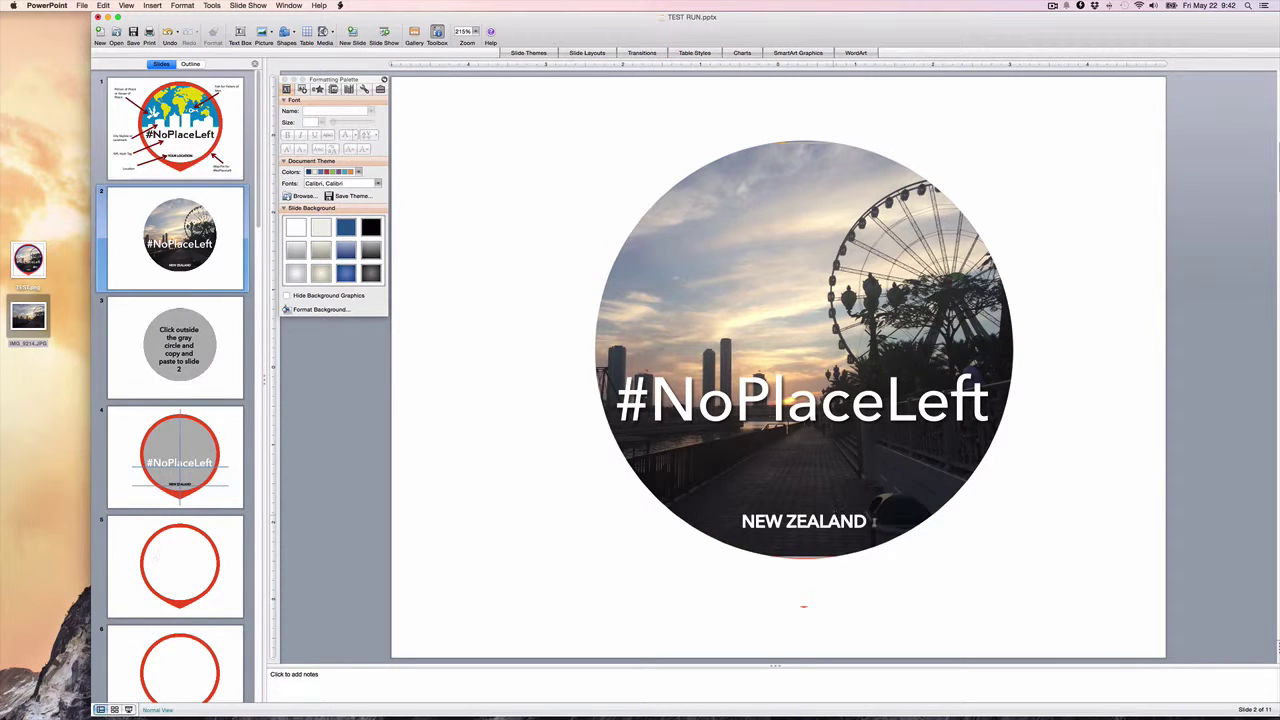
# - Replace the NEW ZEALAND text on slide 2 with DUBAI
pyautogui.moveTo(869, 521); pyautogui.dragTo(757, 522)
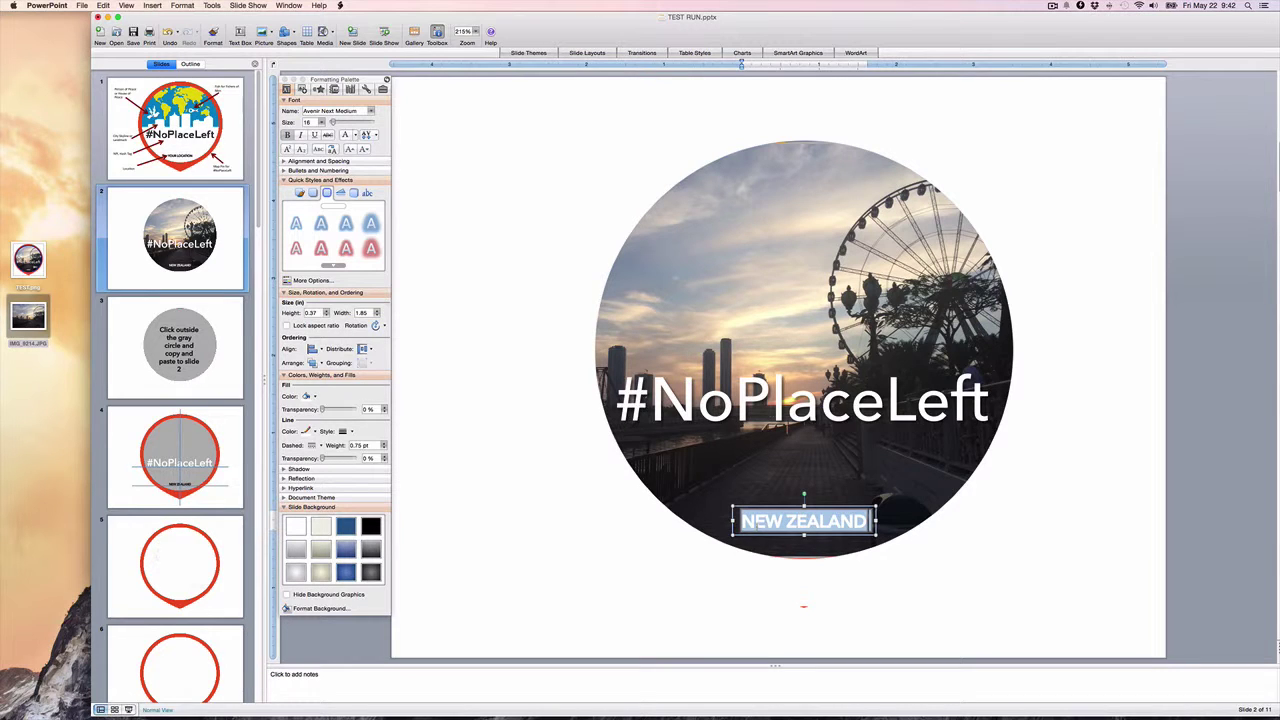
pyautogui.write('DU')
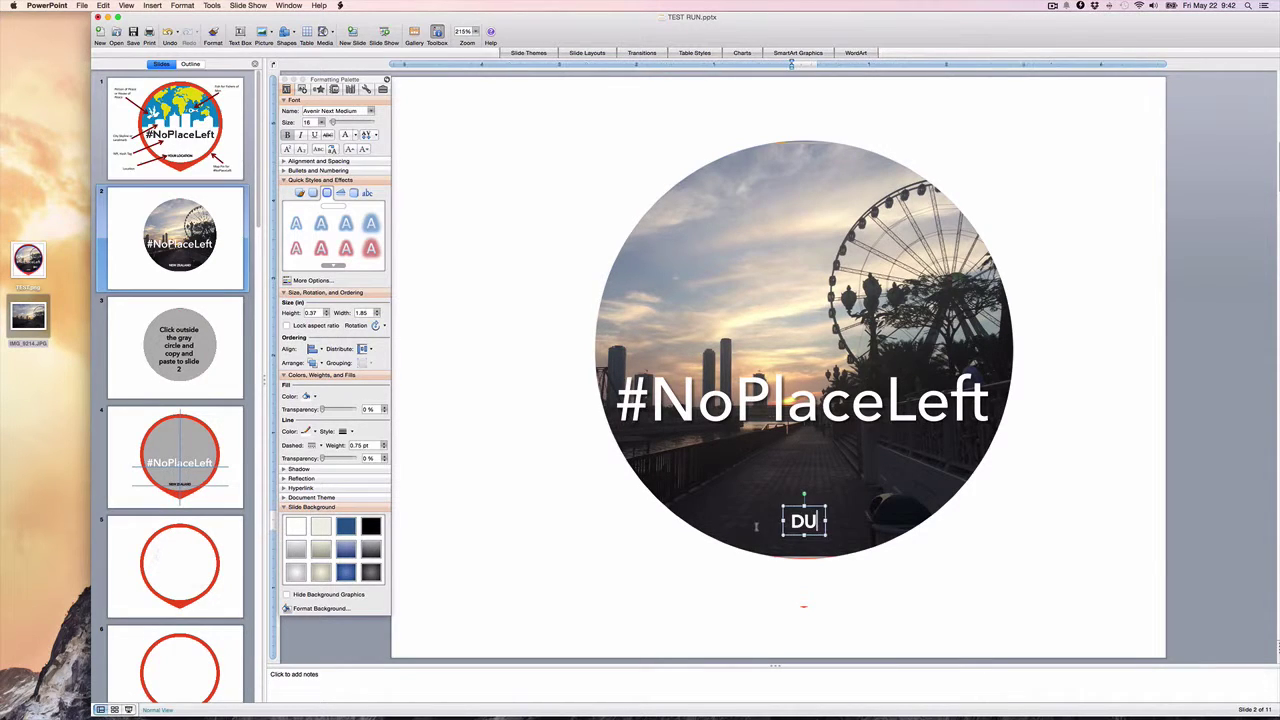
pyautogui.write('BAI')
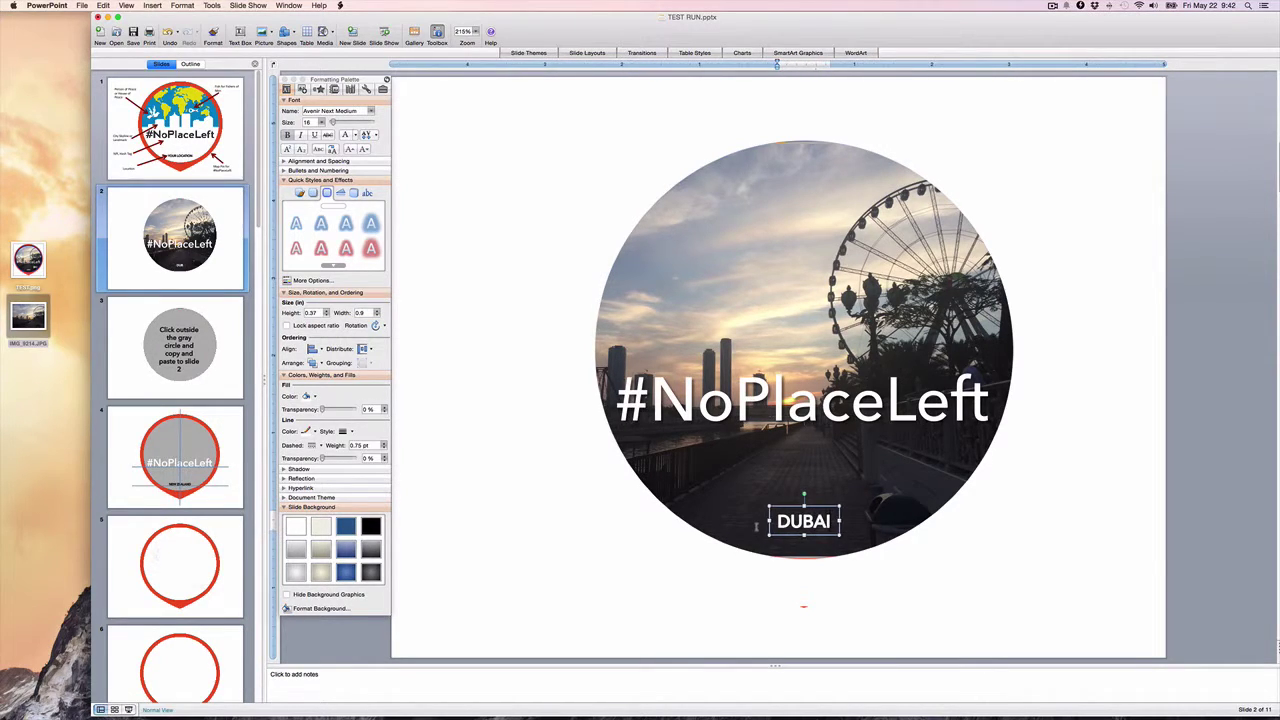
pyautogui.click(1132, 405)
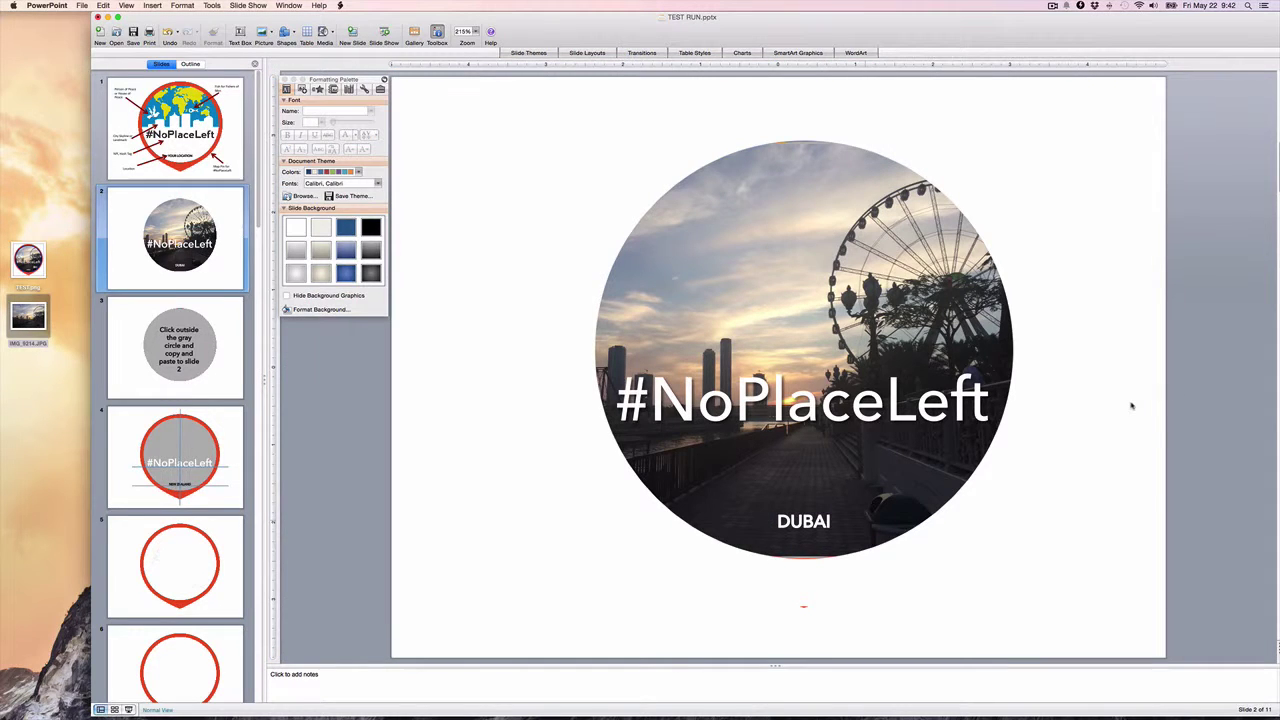
# - Copy the blue alignment lines from slide 4, paste them over slide 2 to check the text placement, and remove them
pyautogui.click(222, 438)
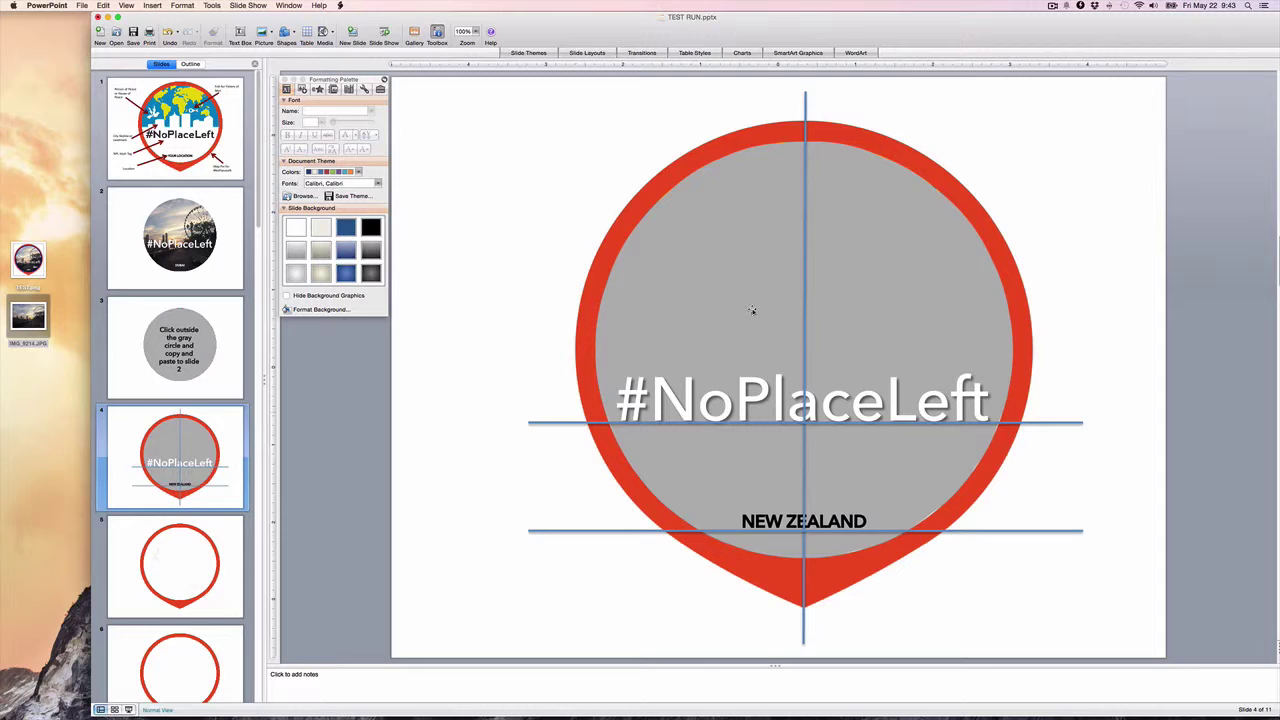
pyautogui.click(802, 278)
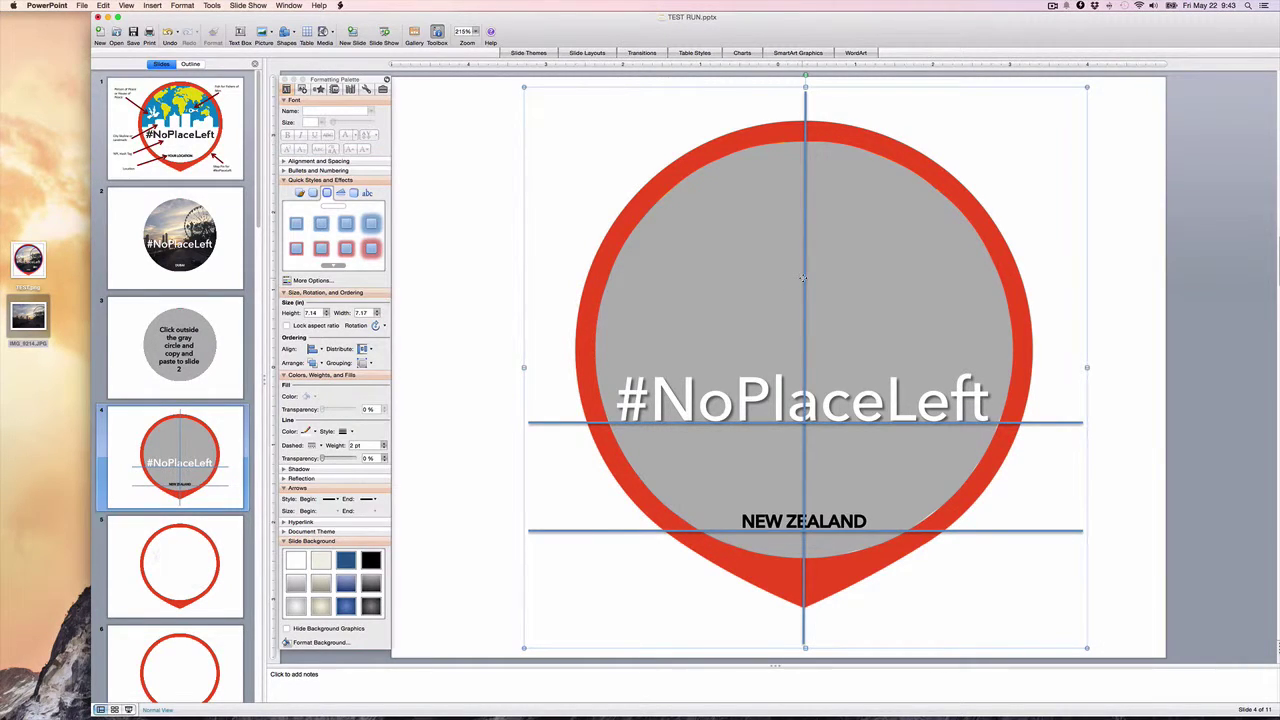
pyautogui.rightClick(802, 278)
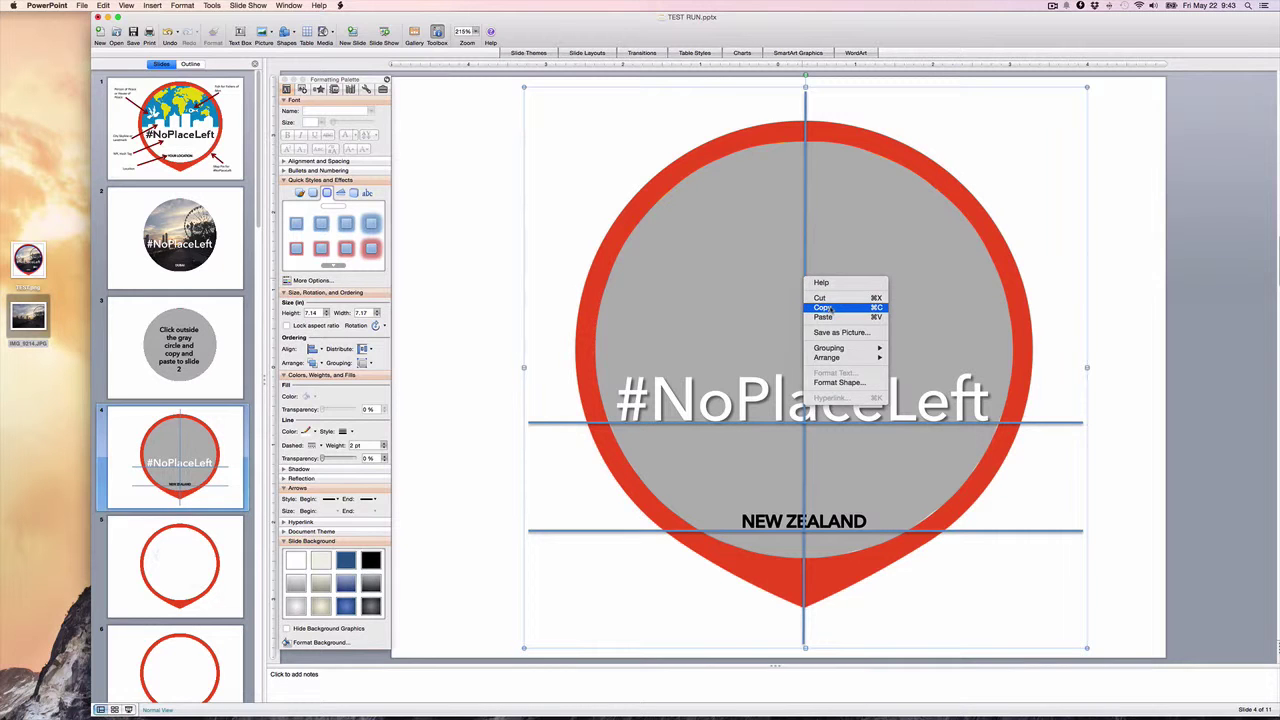
pyautogui.click(830, 308)
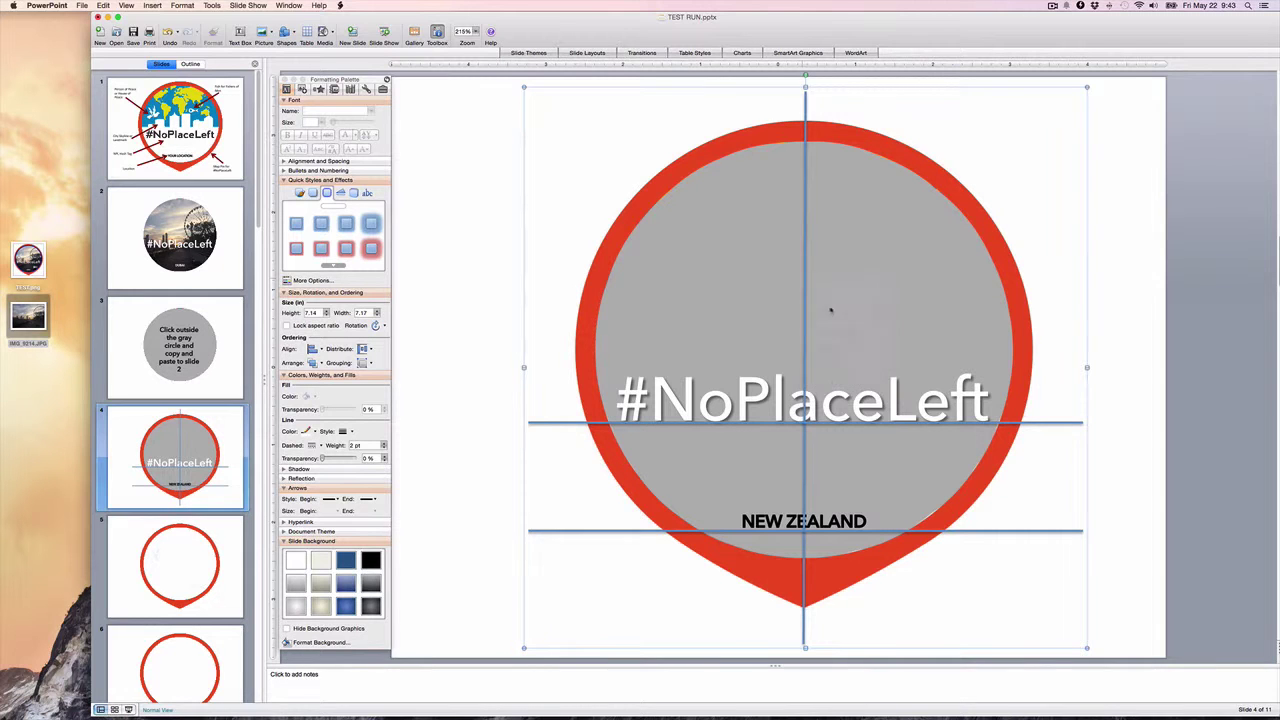
pyautogui.click(228, 268)
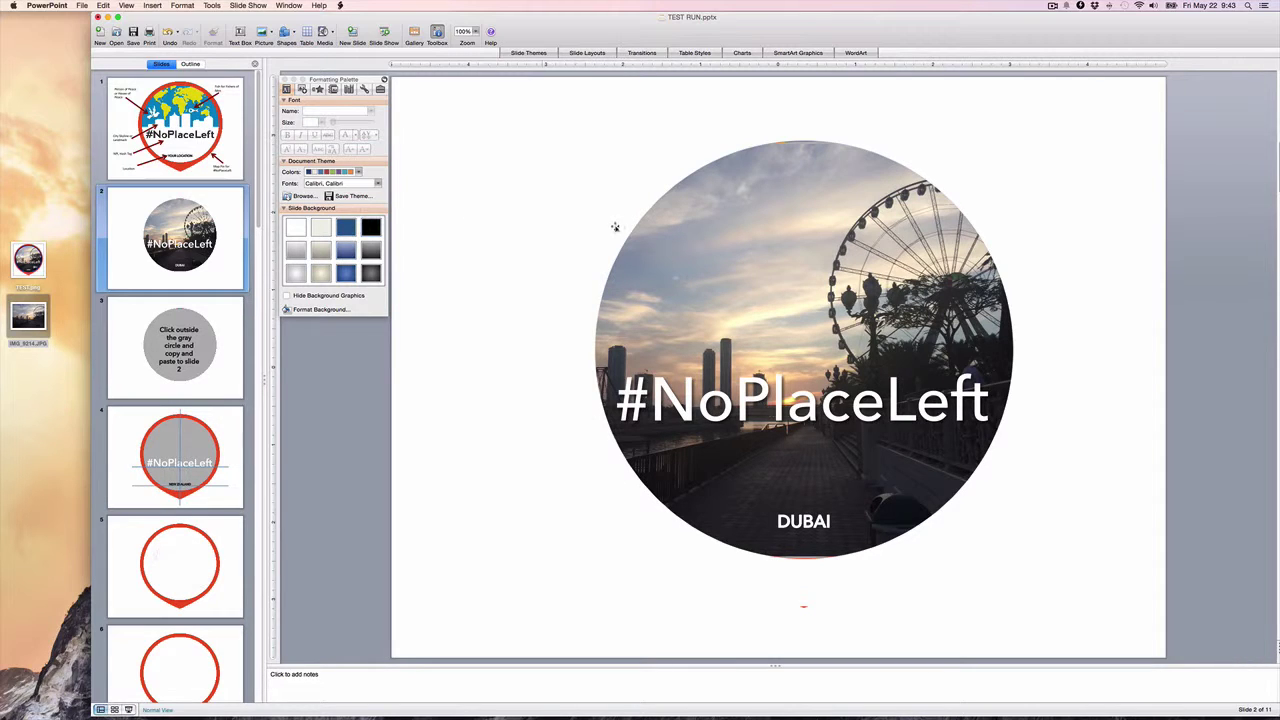
pyautogui.rightClick(526, 261)
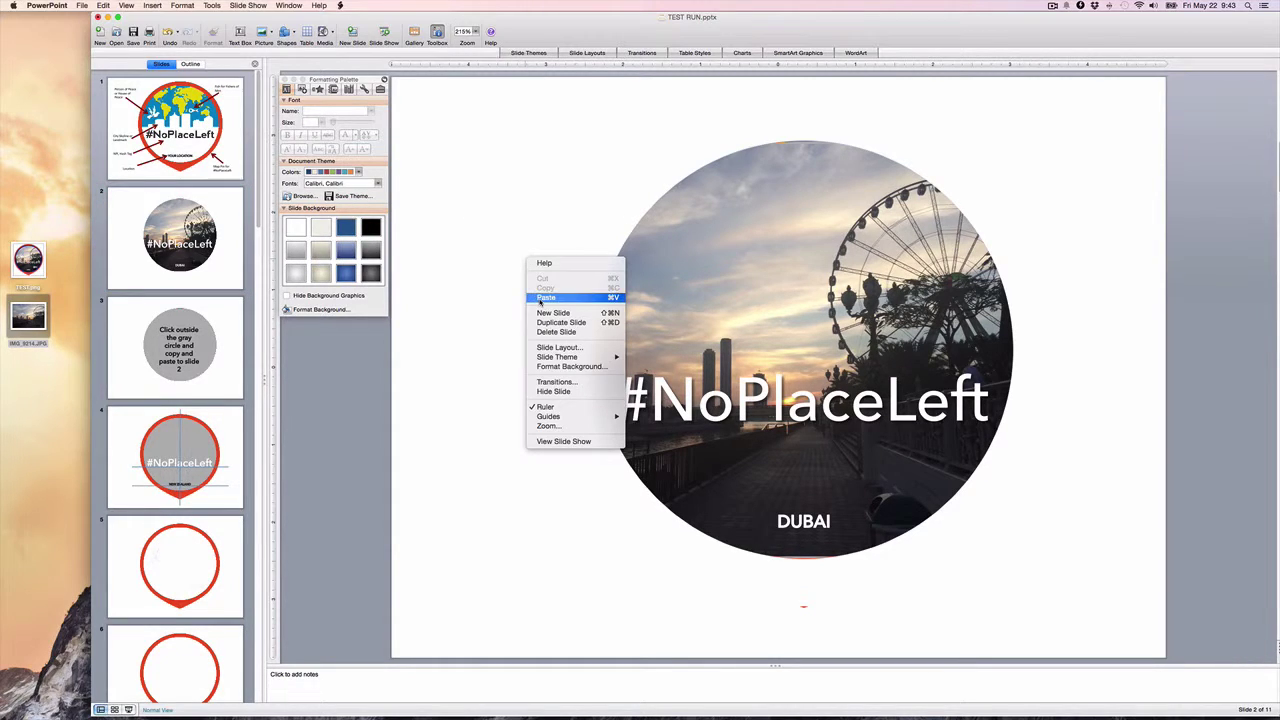
pyautogui.click(545, 298)
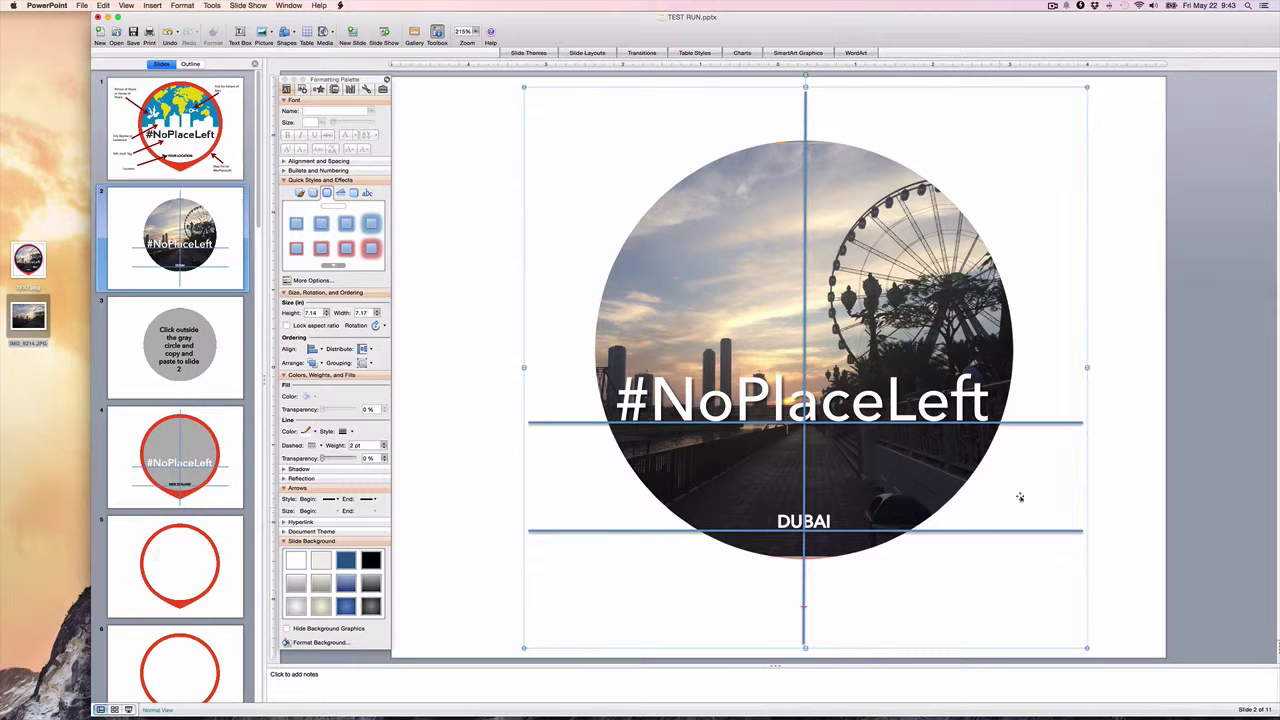
pyautogui.click(1047, 425)
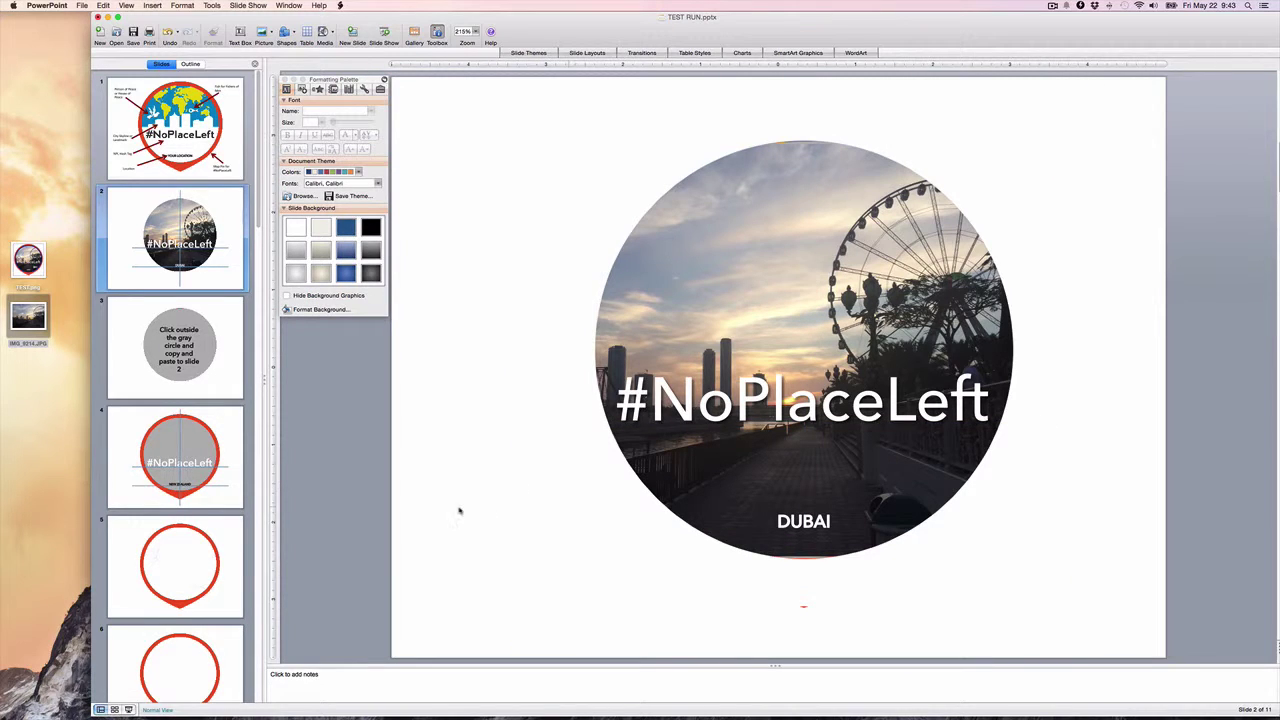
# - Copy the white dove picture from slide 5 and paste it over the photo on slide 2
pyautogui.click(208, 578)
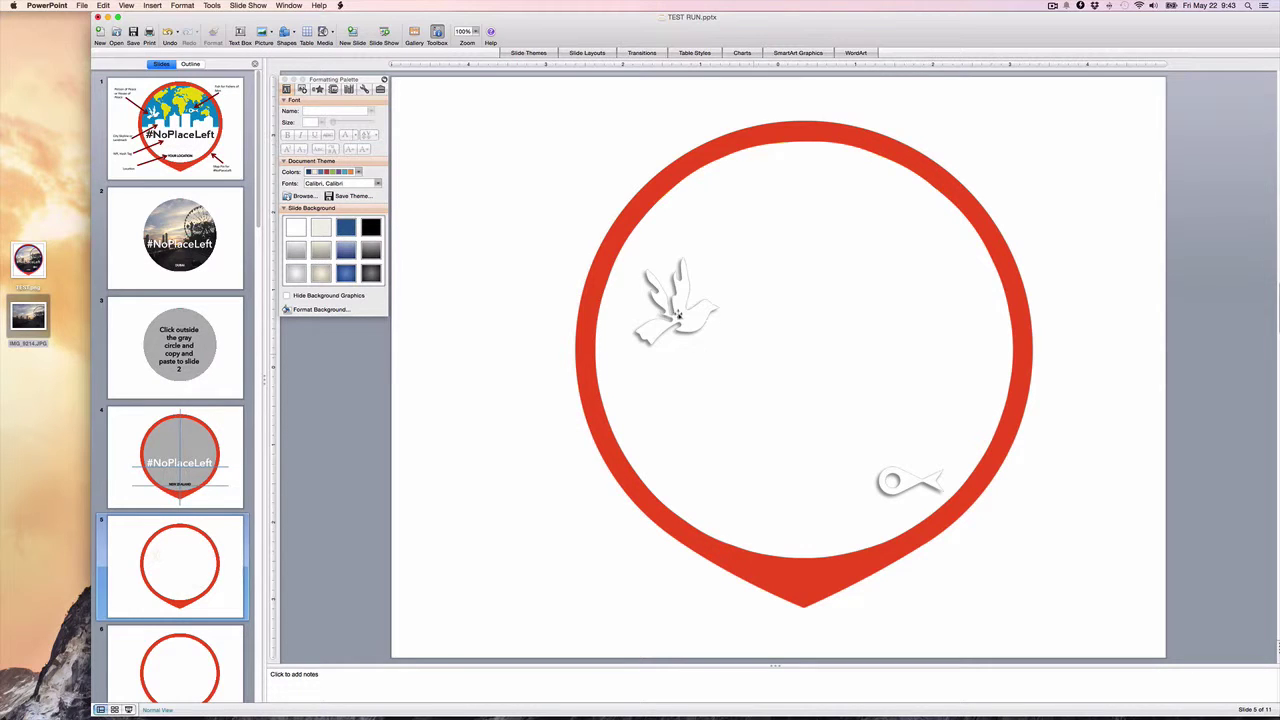
pyautogui.click(678, 313)
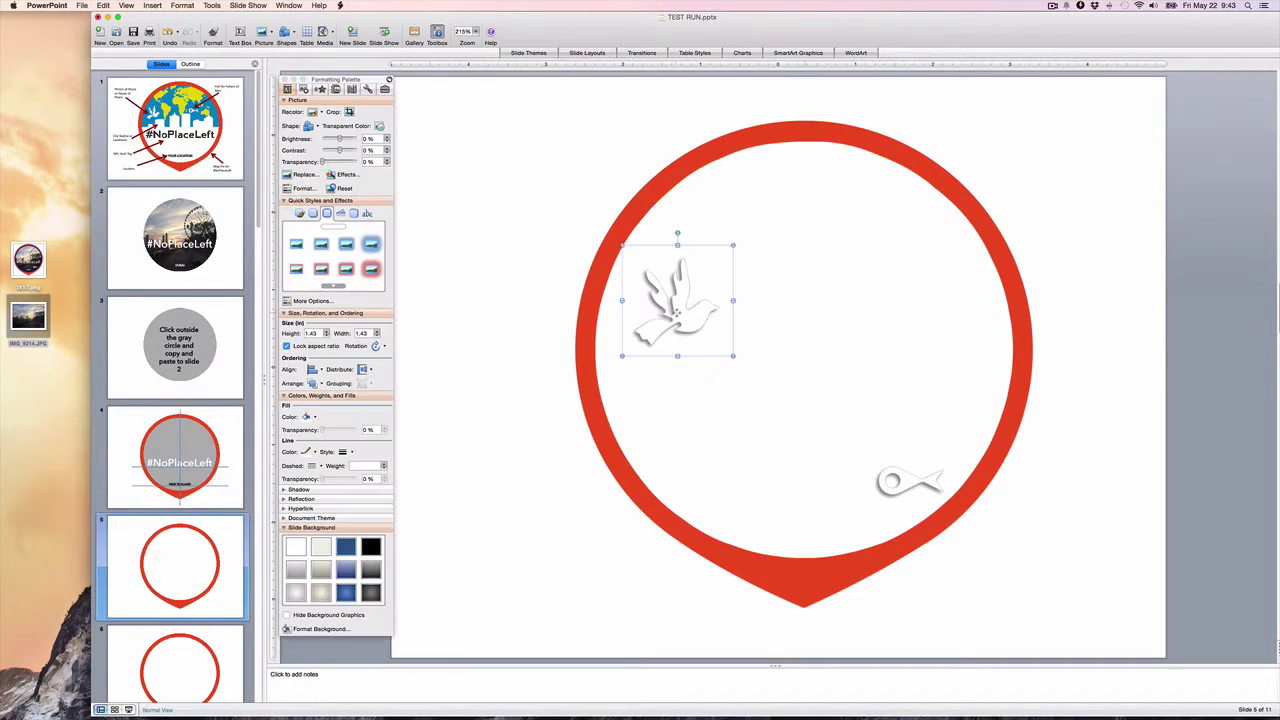
pyautogui.rightClick(678, 312)
pyautogui.click(696, 343)
pyautogui.click(214, 270)
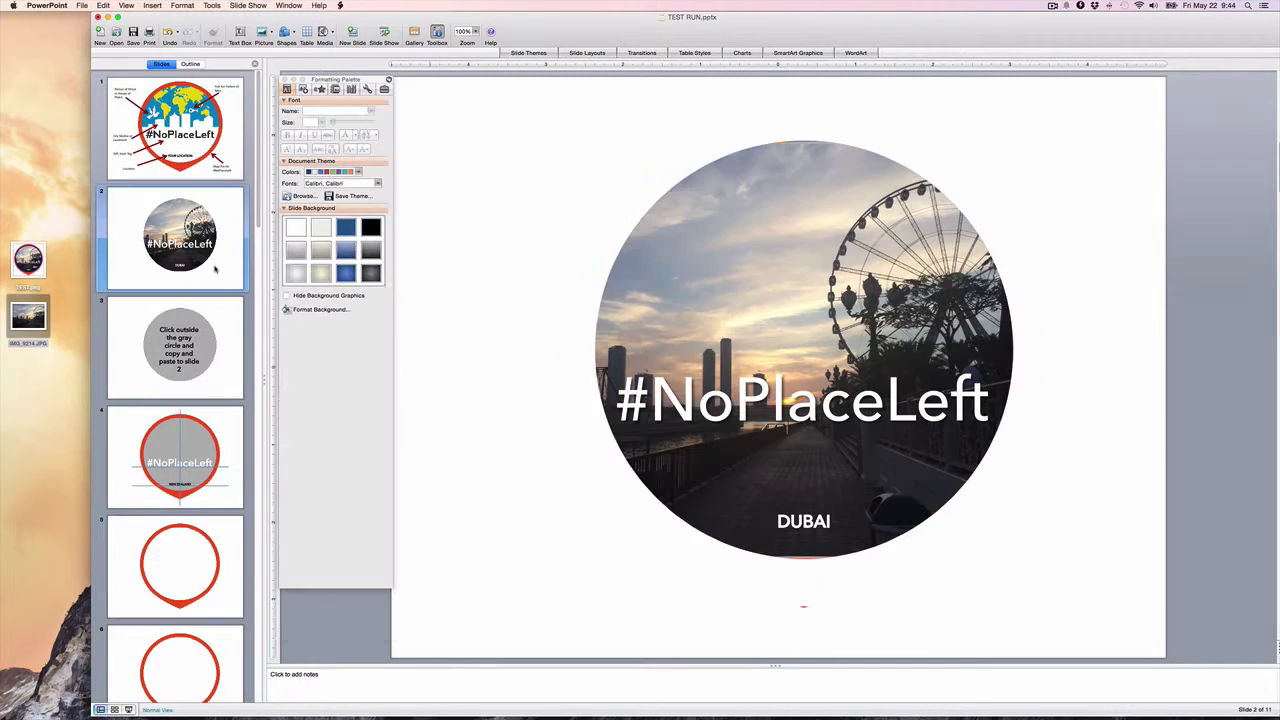
pyautogui.rightClick(507, 217)
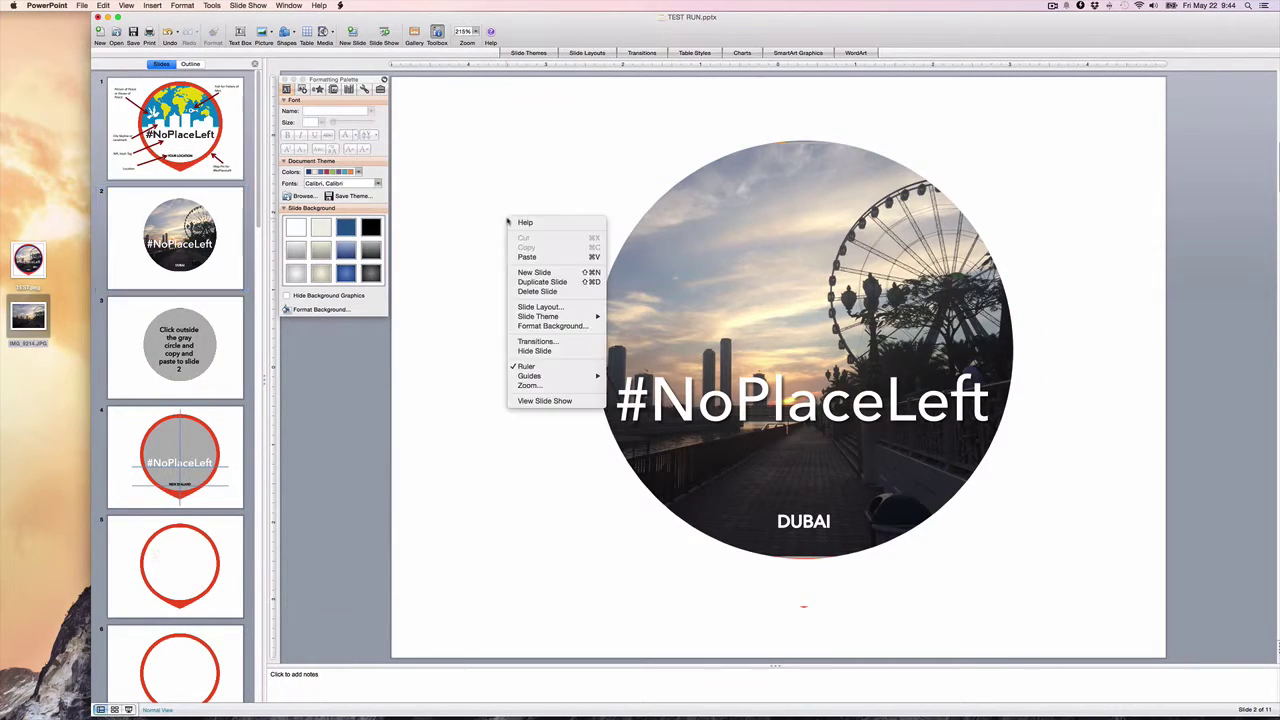
pyautogui.click(527, 258)
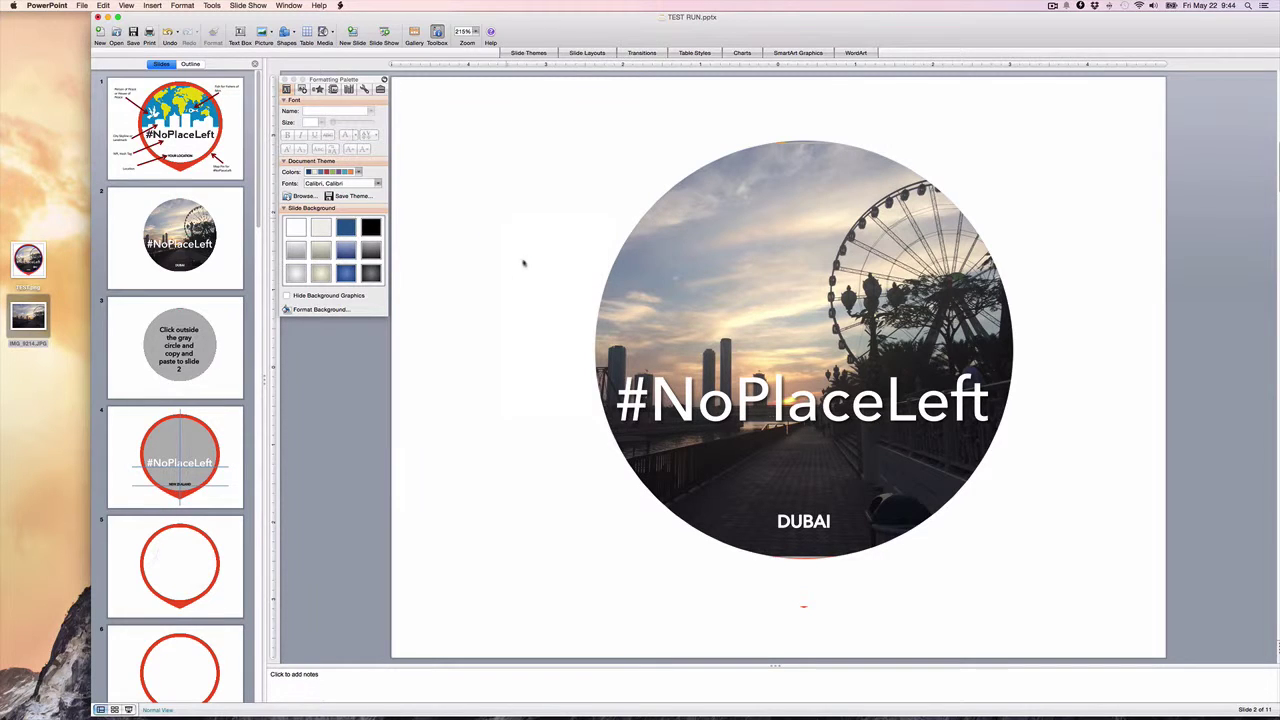
# - Copy the white fish picture from slide 5, paste it onto slide 2 and shift it slightly left toward the DUBAI text
pyautogui.click(209, 571)
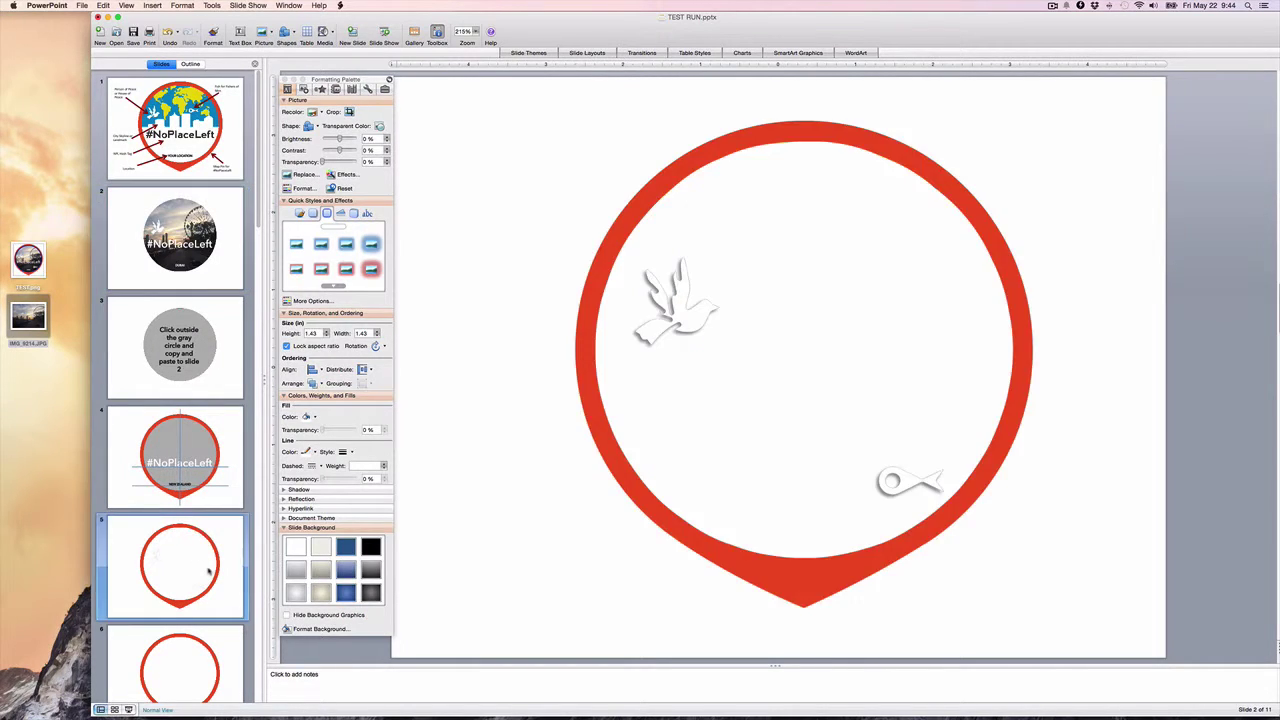
pyautogui.click(893, 481)
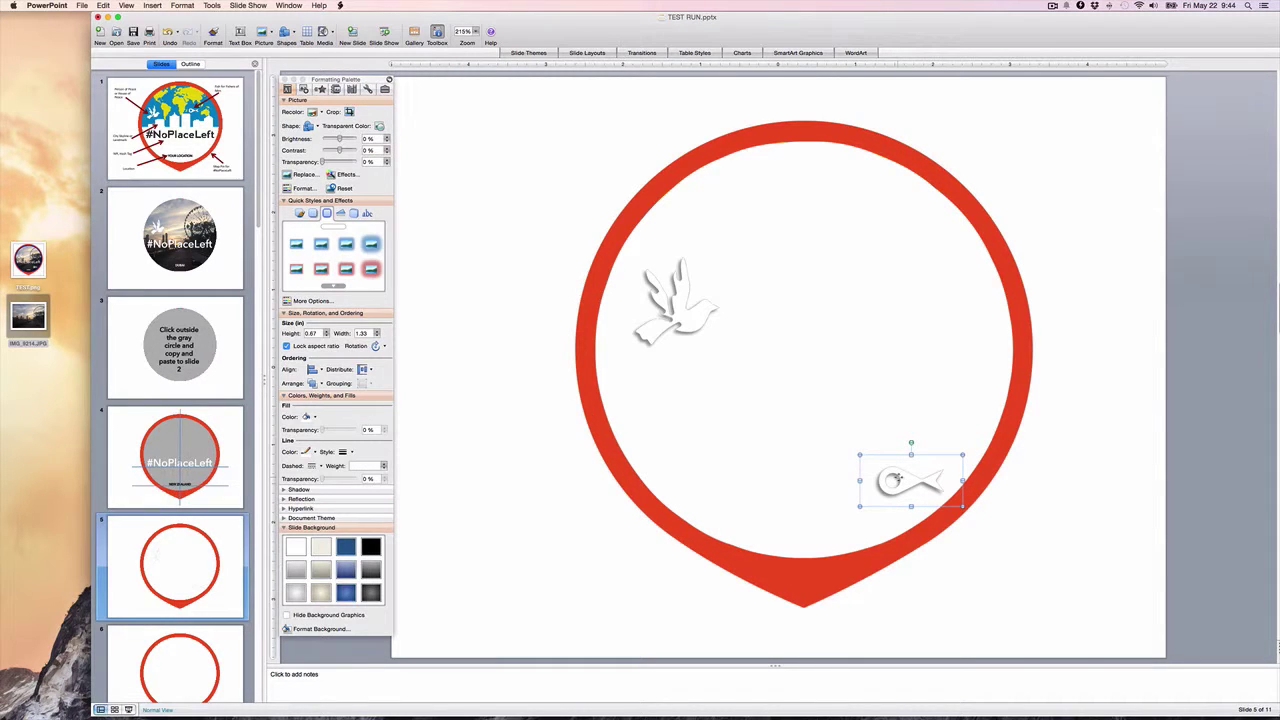
pyautogui.rightClick(895, 478)
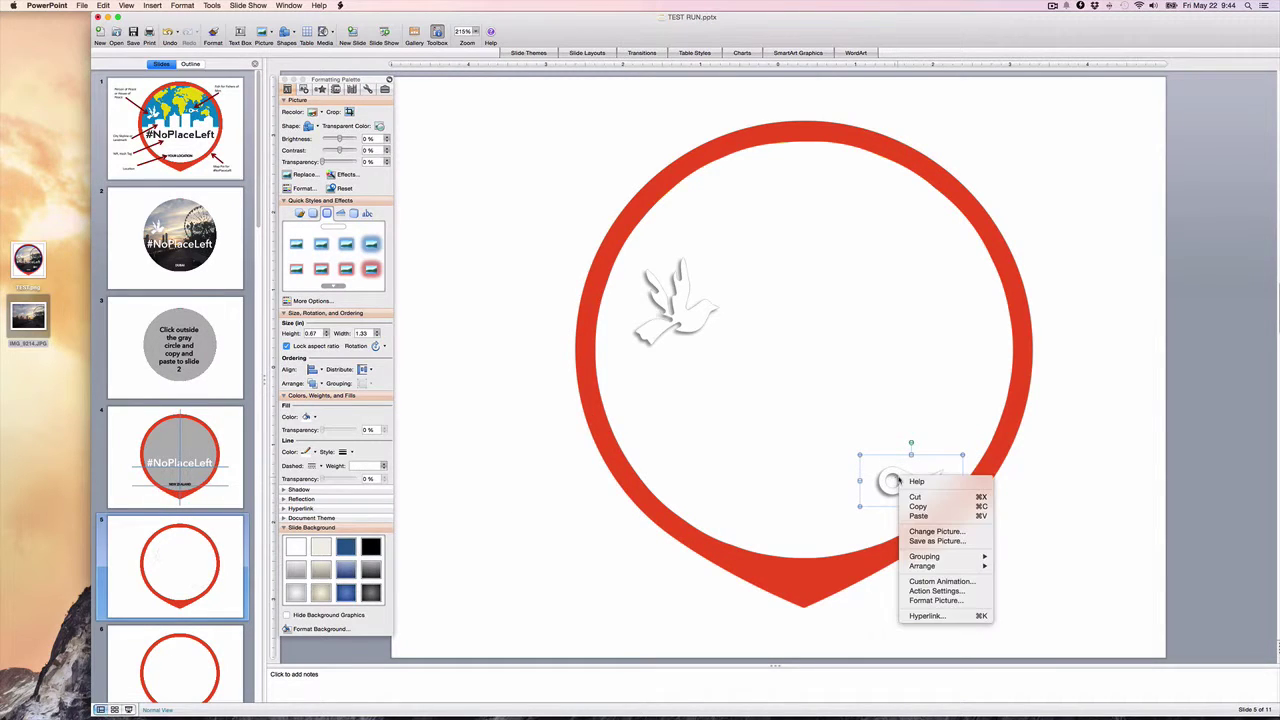
pyautogui.click(917, 507)
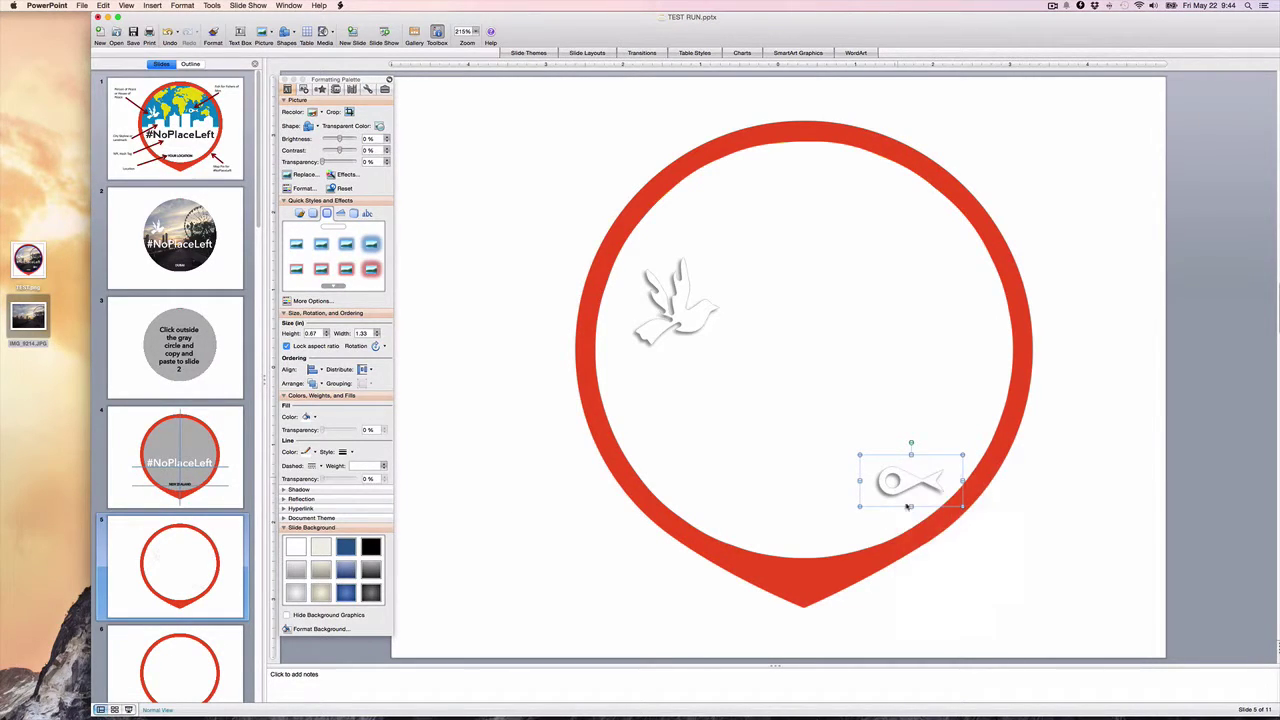
pyautogui.click(230, 286)
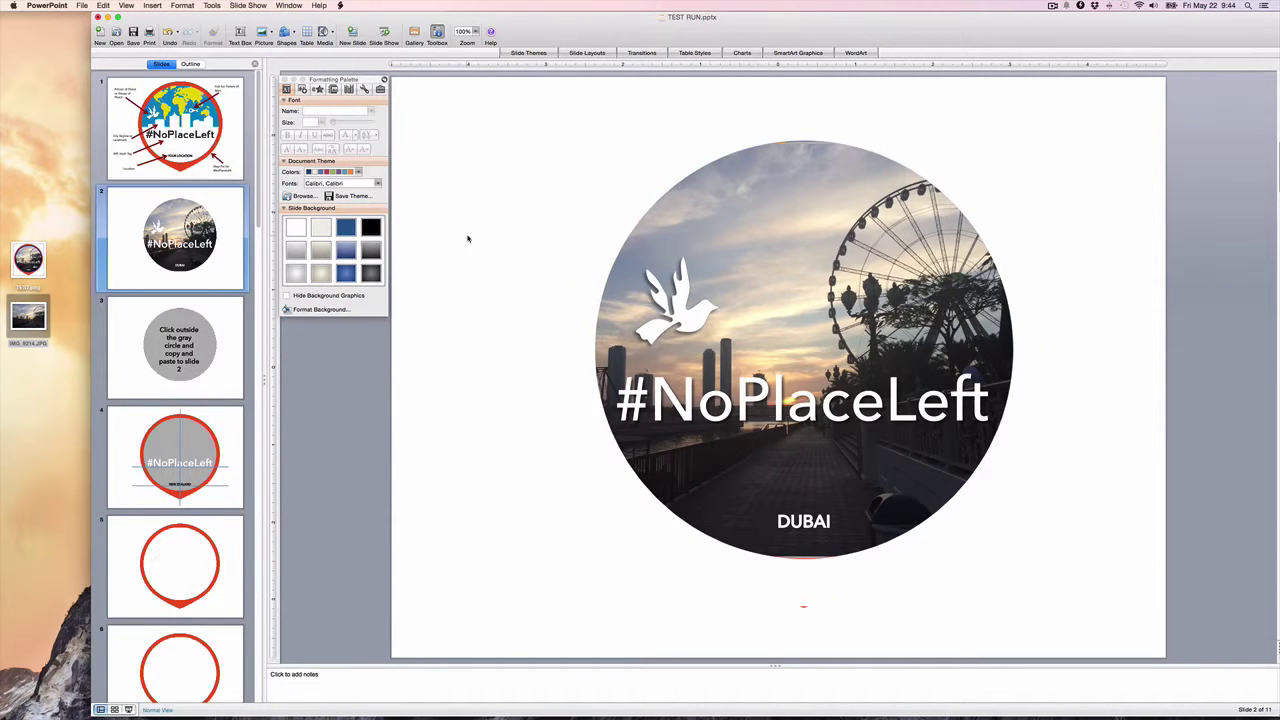
pyautogui.rightClick(467, 238)
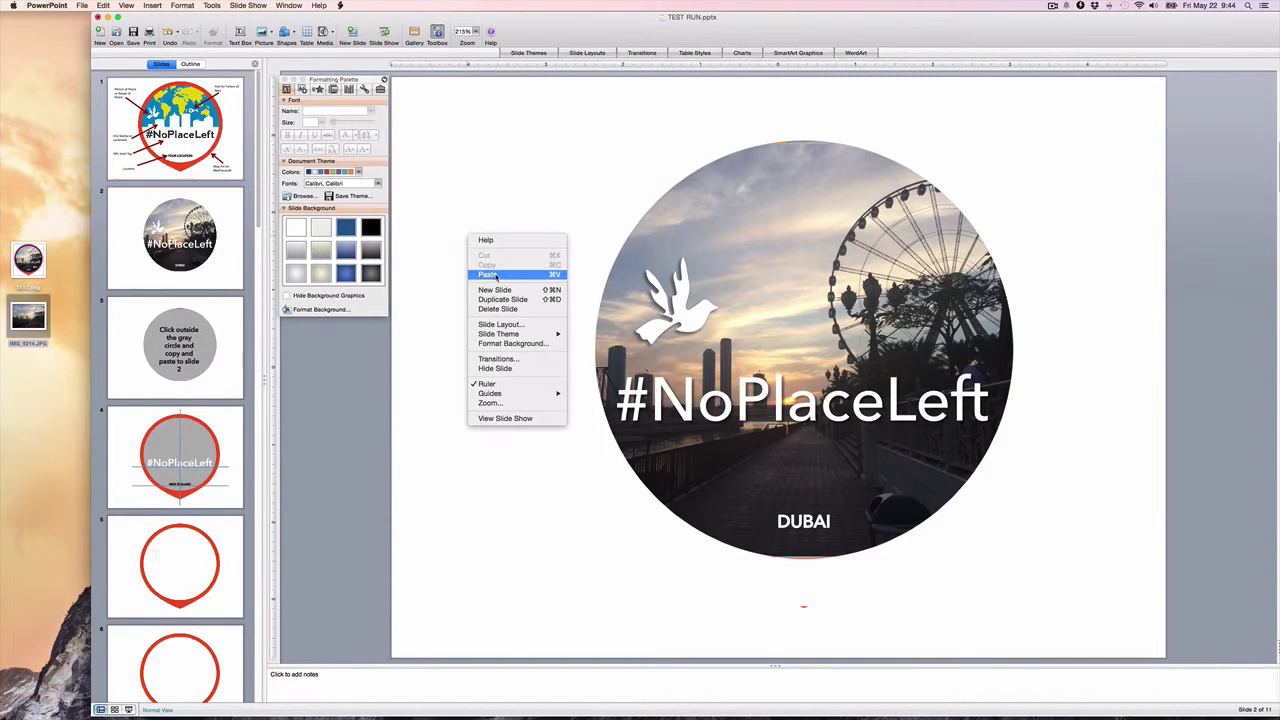
pyautogui.click(494, 276)
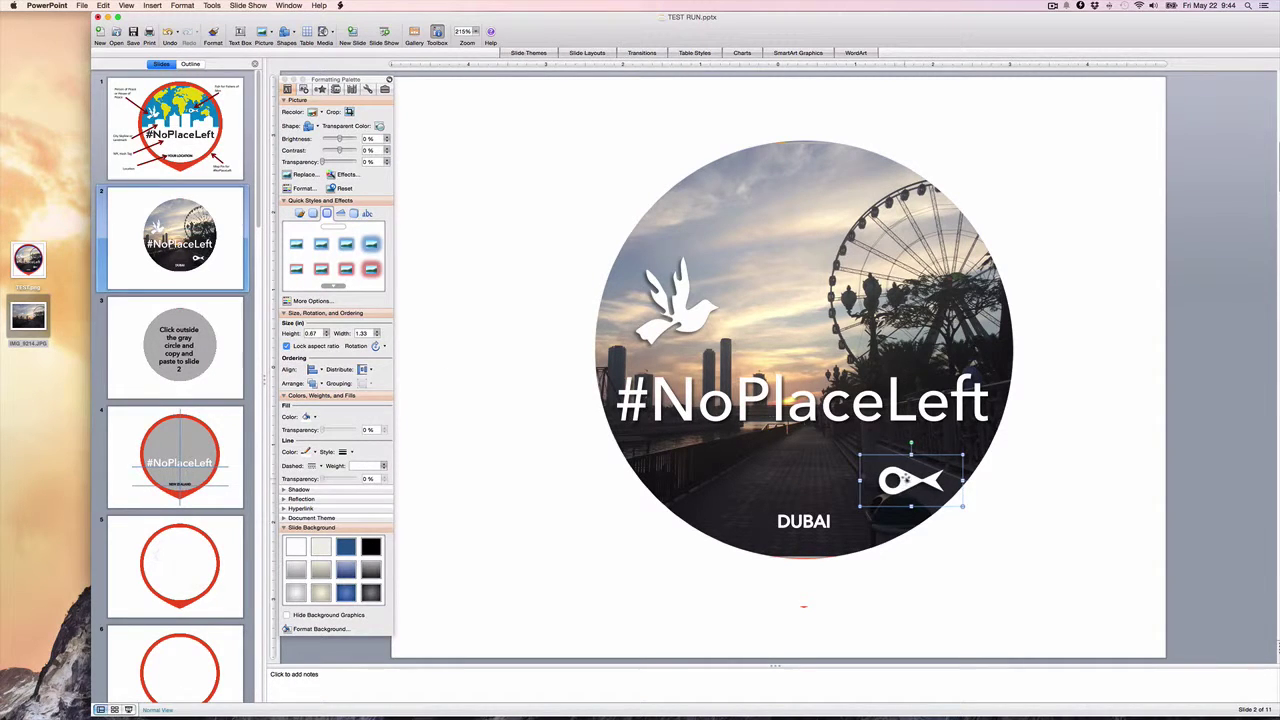
pyautogui.moveTo(905, 480); pyautogui.dragTo(892, 480)
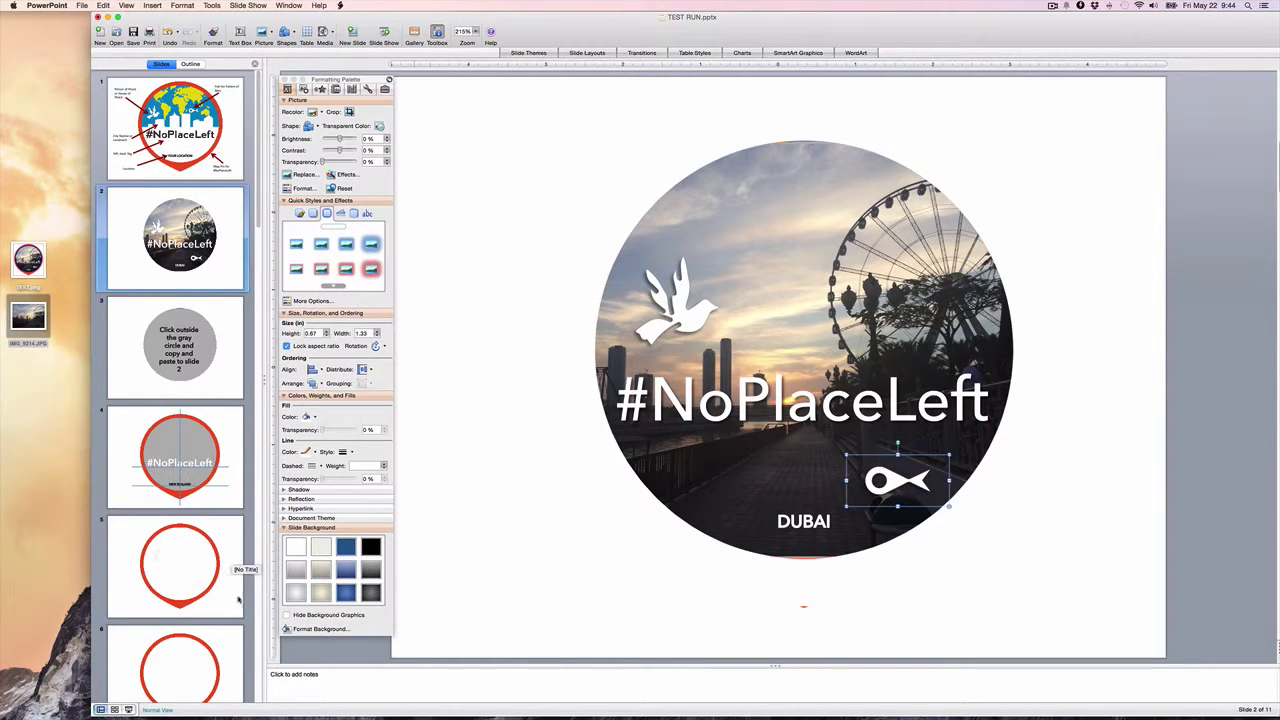
# - Copy the red pin-shaped border from slide 6 and paste it around the circular photo on slide 2
pyautogui.click(236, 643)
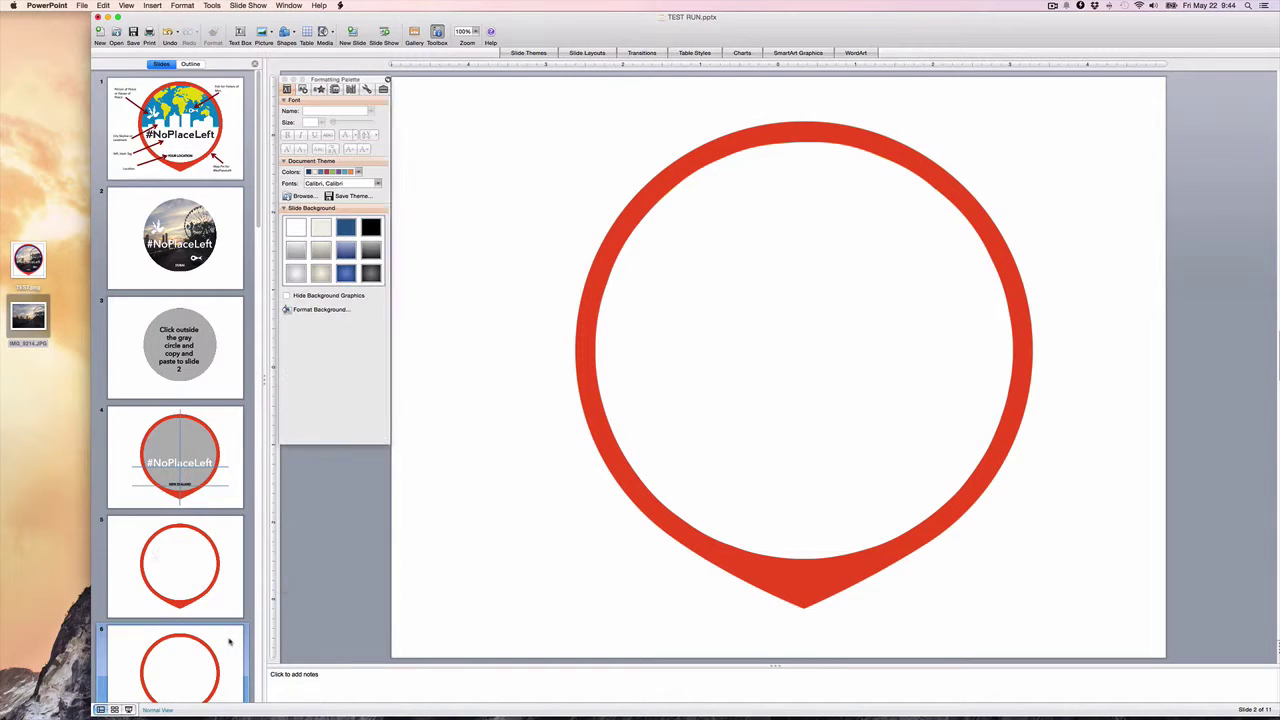
pyautogui.click(589, 371)
pyautogui.rightClick(589, 371)
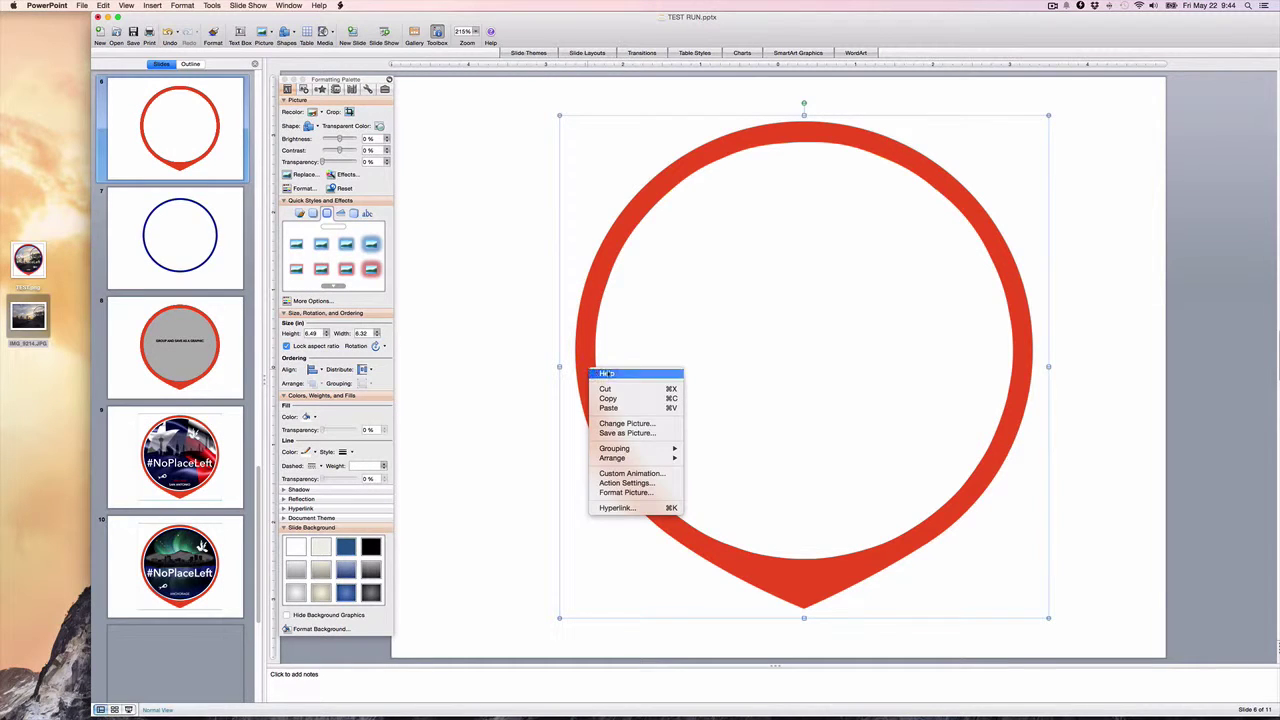
pyautogui.click(610, 398)
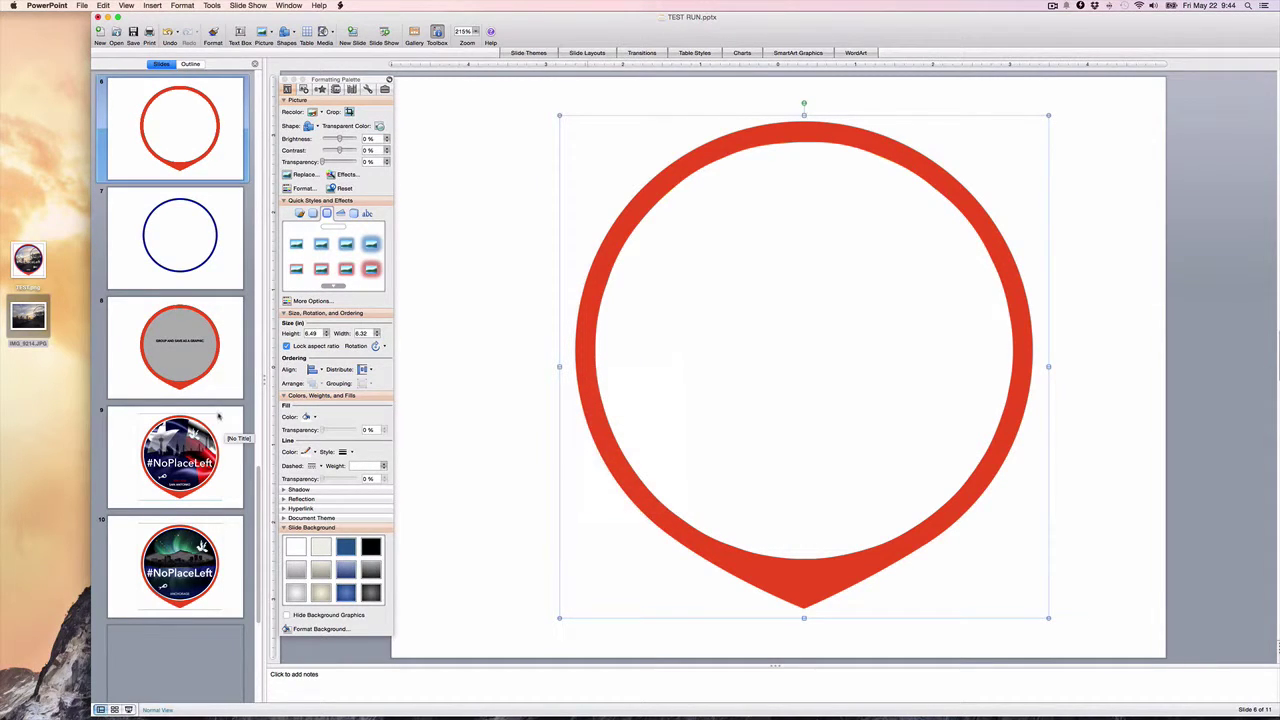
pyautogui.scroll(10, 218, 416)
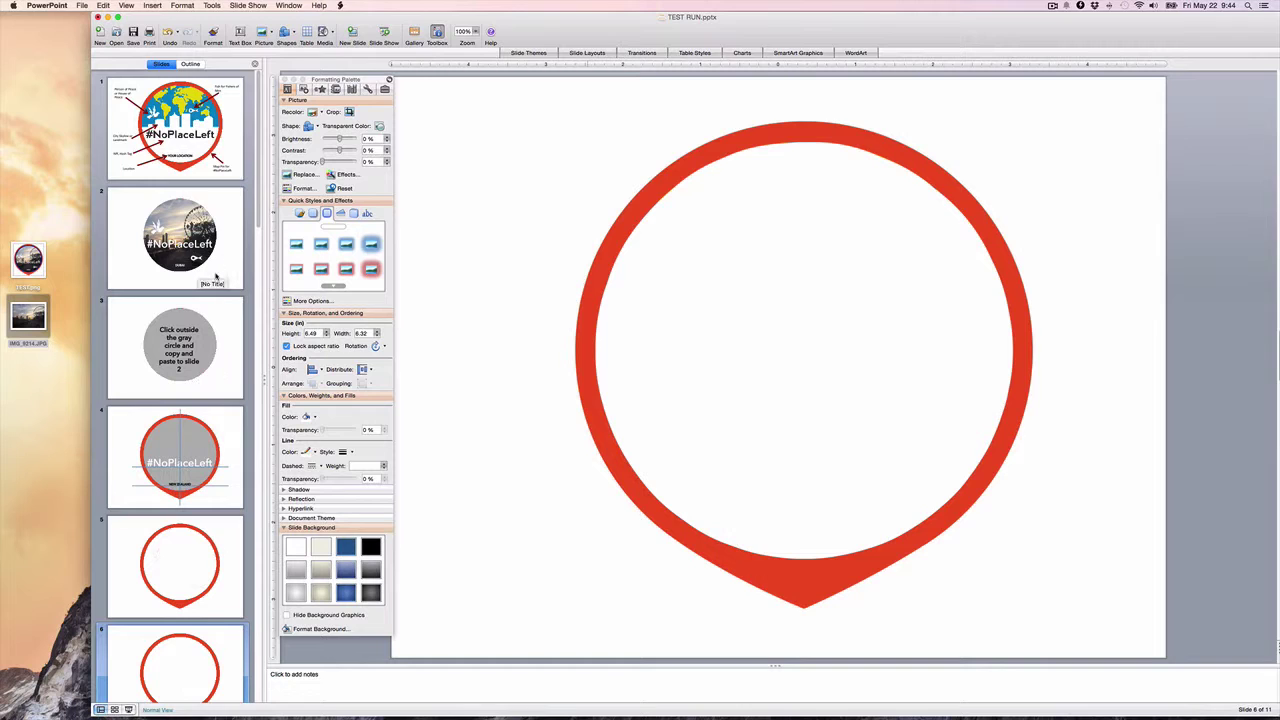
pyautogui.click(216, 277)
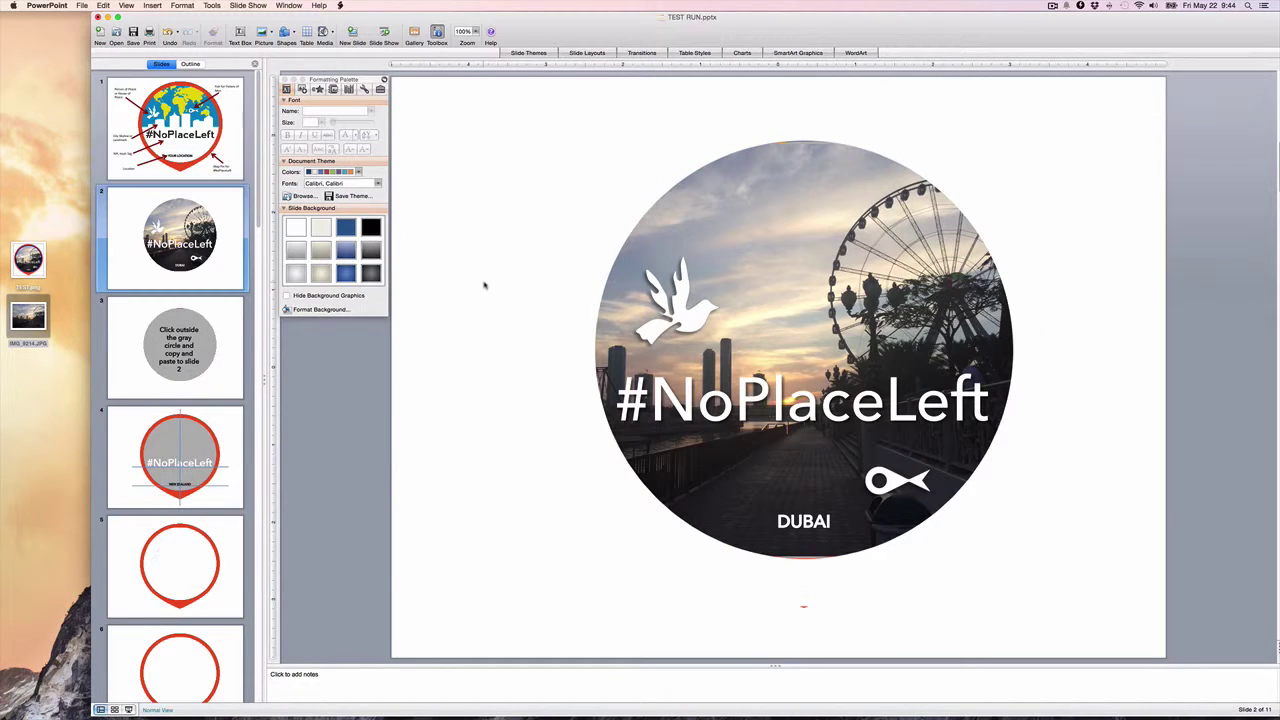
pyautogui.rightClick(484, 285)
pyautogui.click(504, 321)
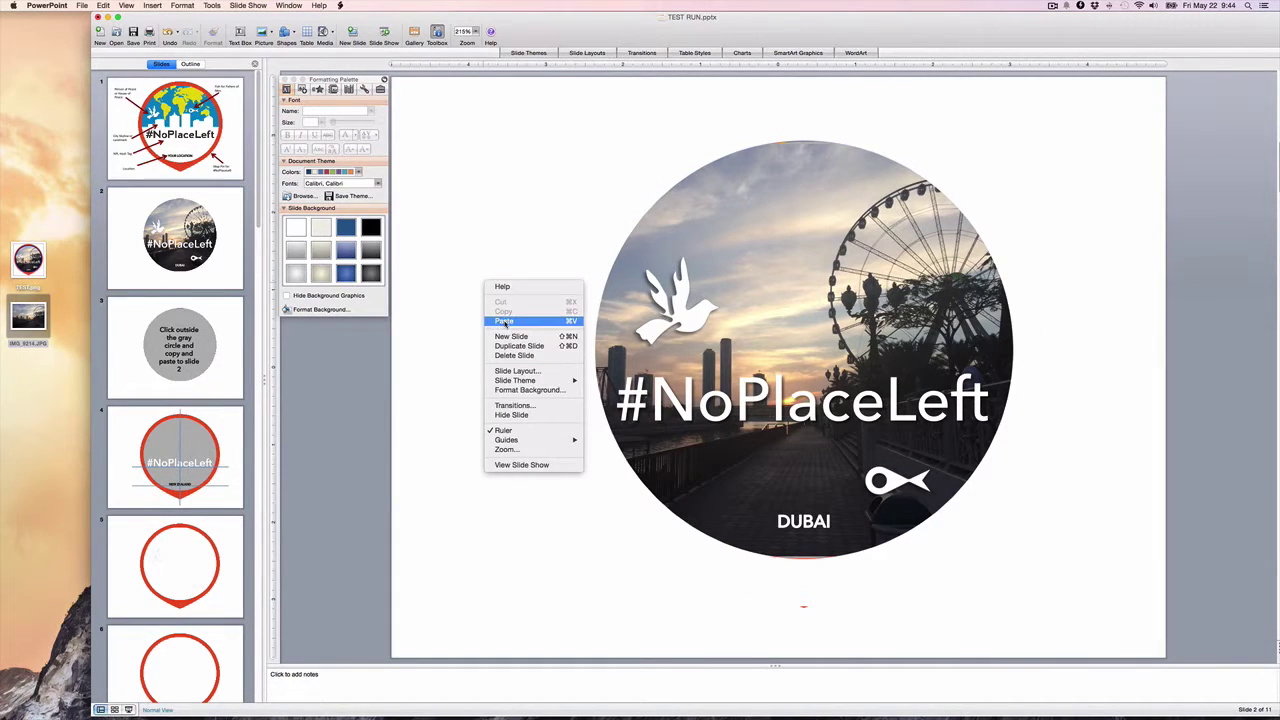